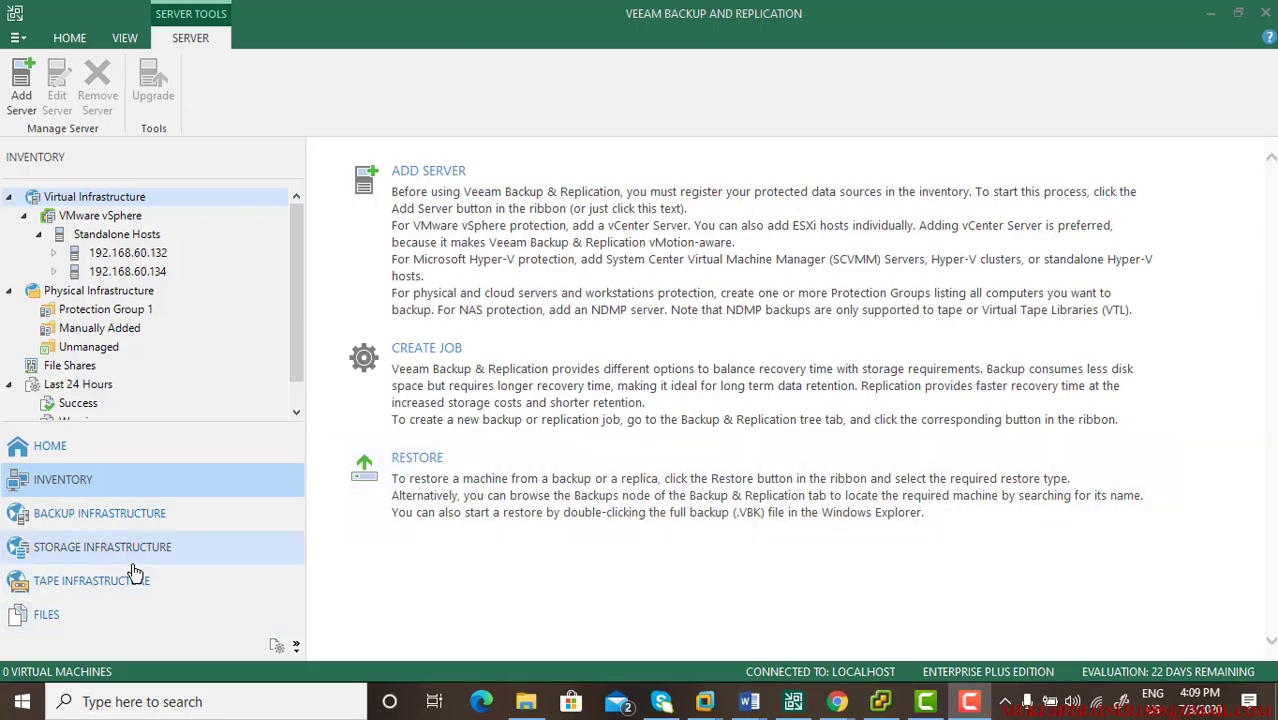
Browse the backup and storage infrastructure views and check server 192.168.43.24's available actions
left_click(115, 522)
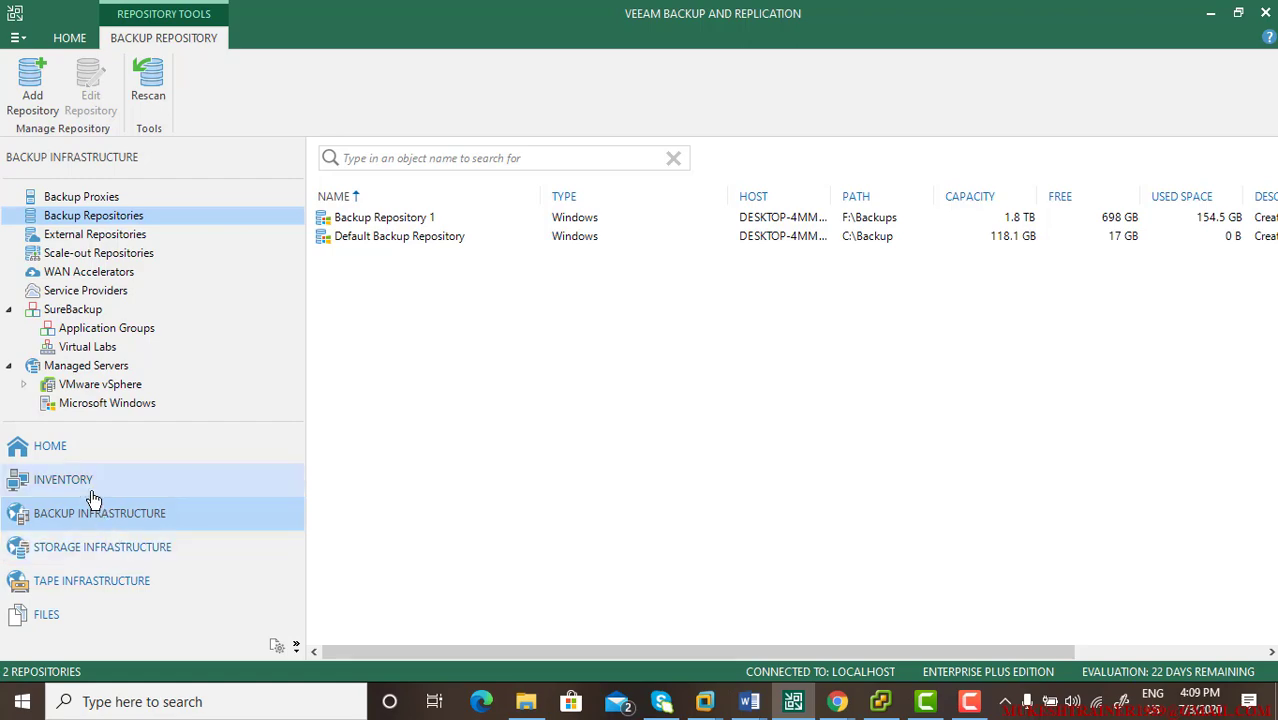
left_click(80, 551)
left_click(72, 512)
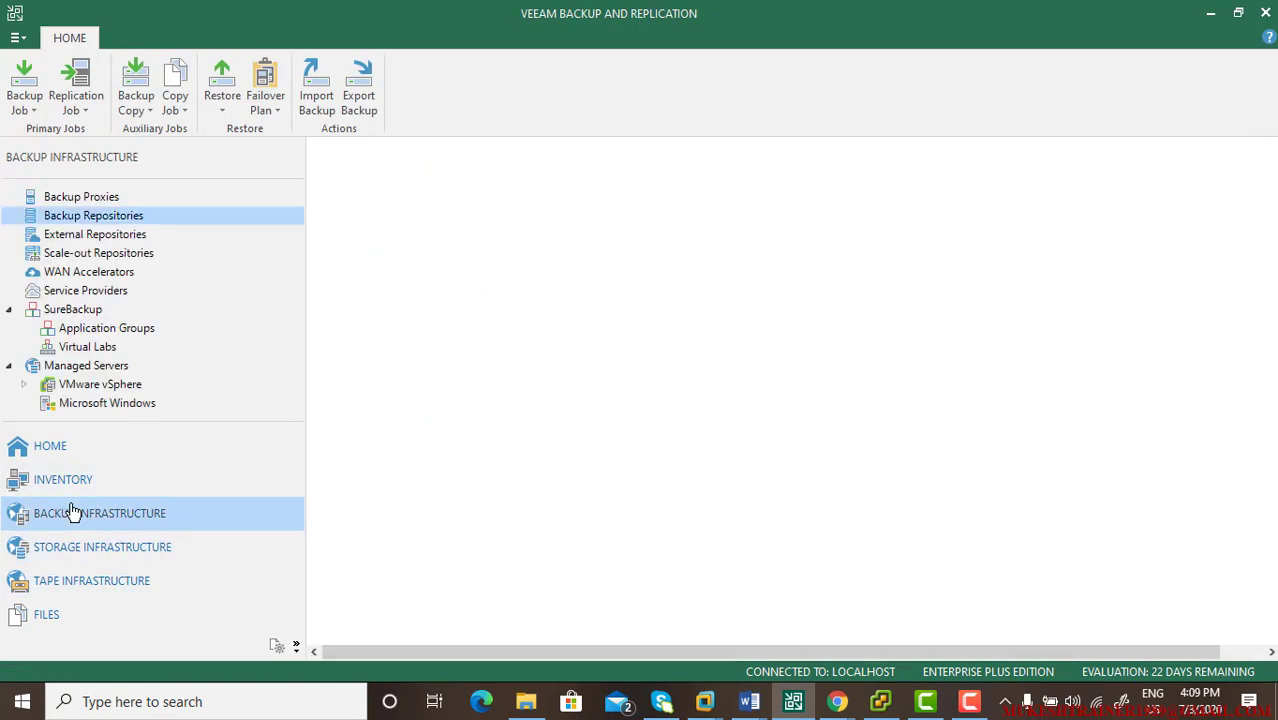
left_click(93, 404)
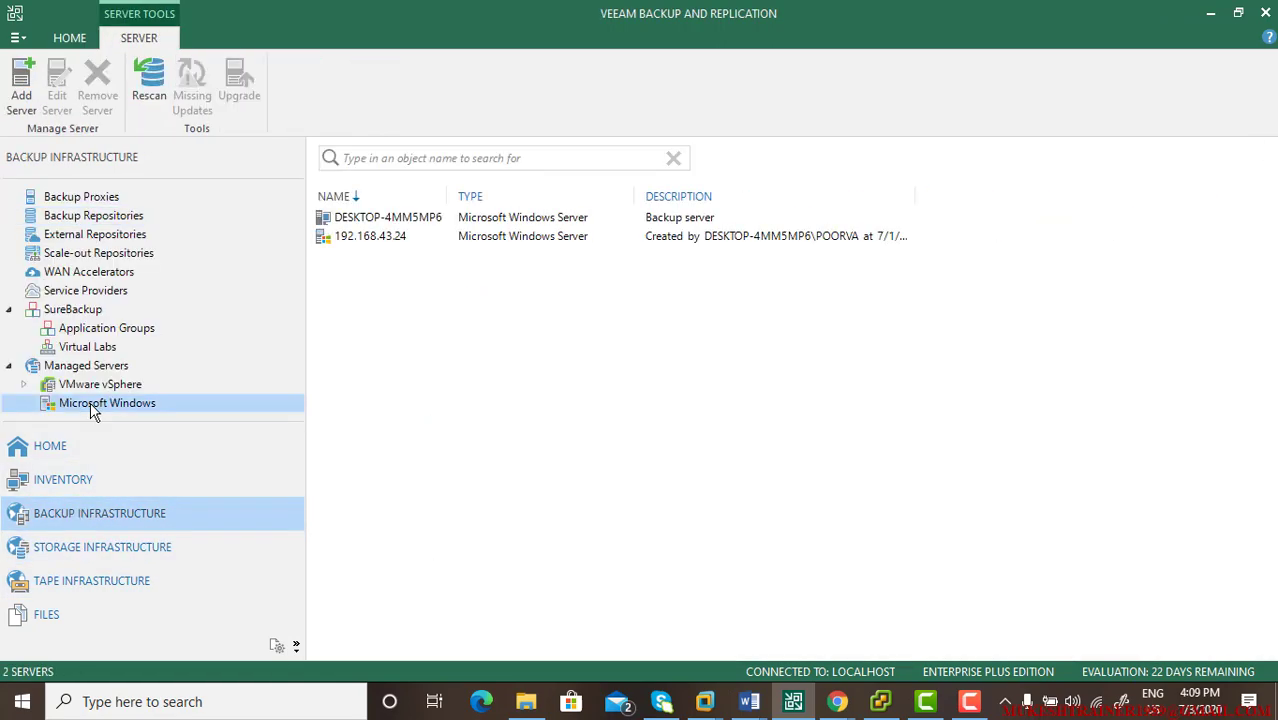
left_click(394, 240)
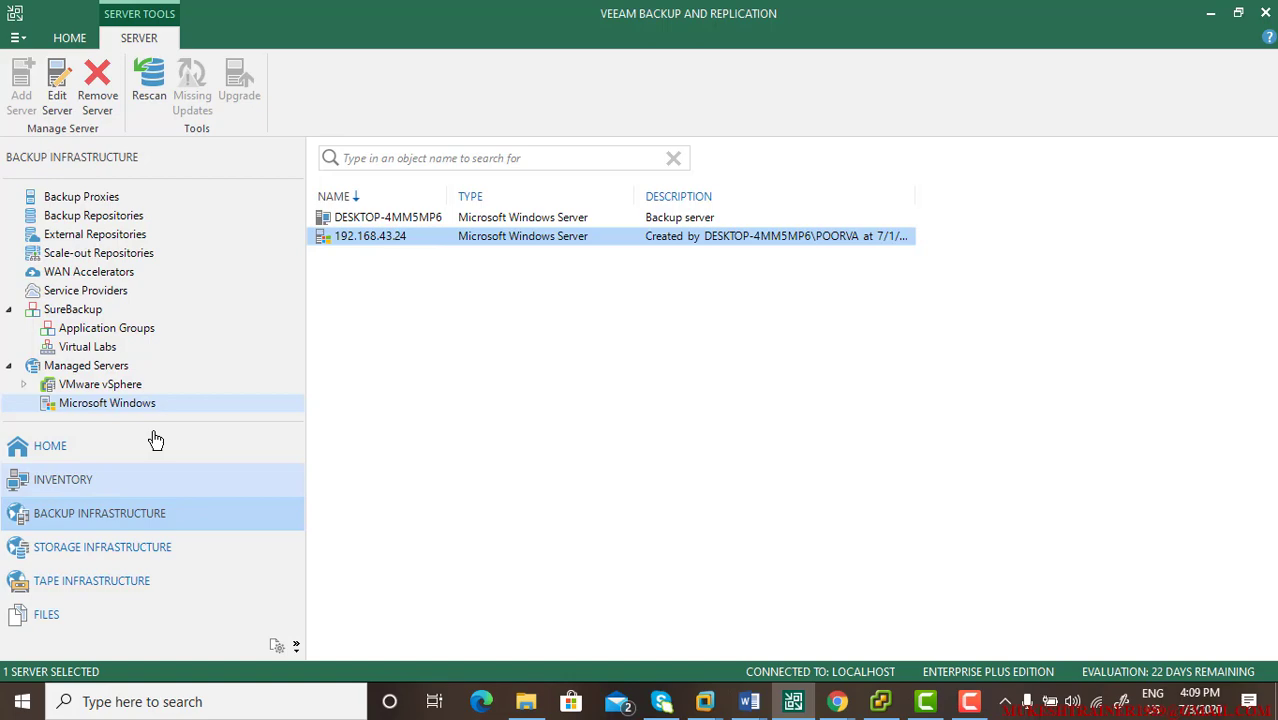
right_click(332, 234)
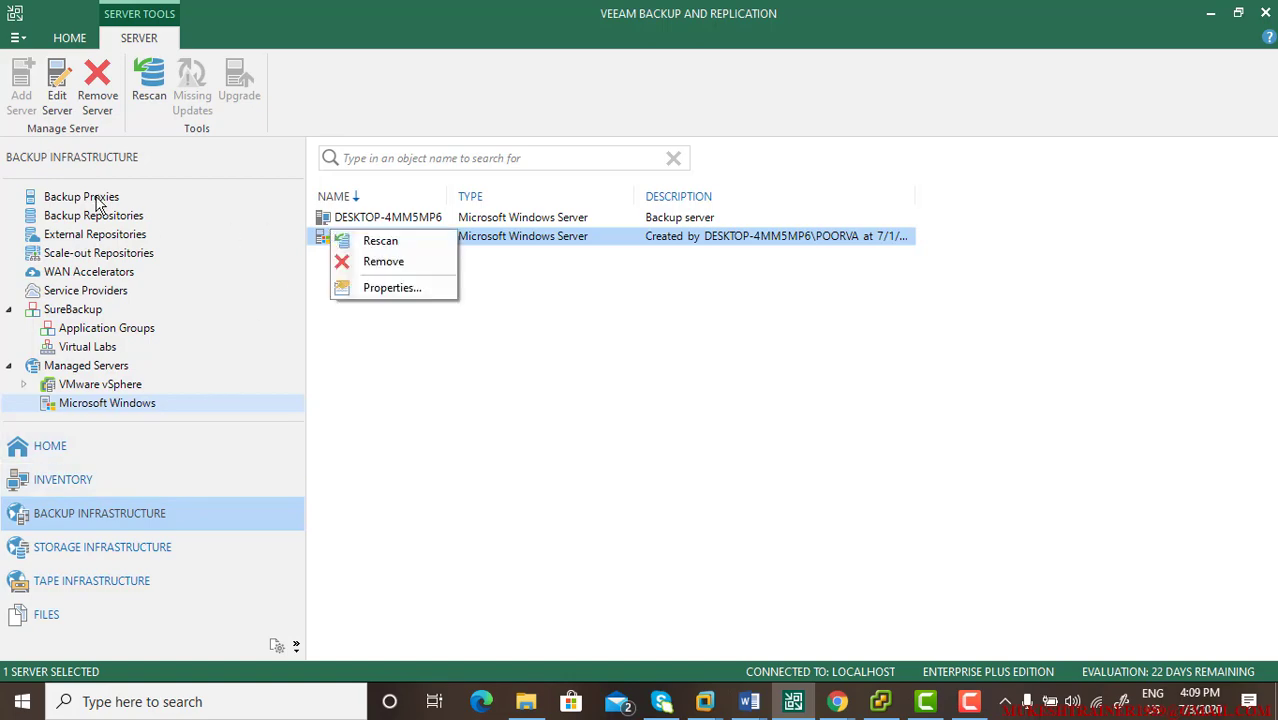
left_click(62, 483)
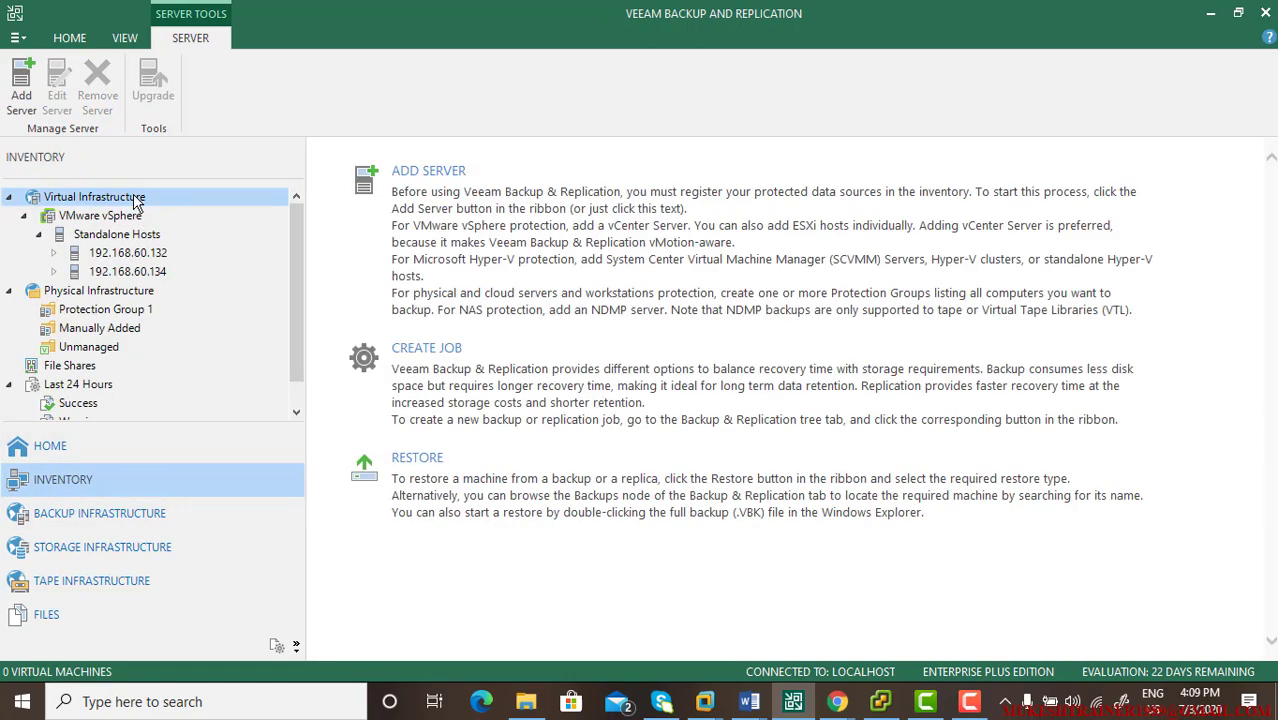
right_click(137, 203)
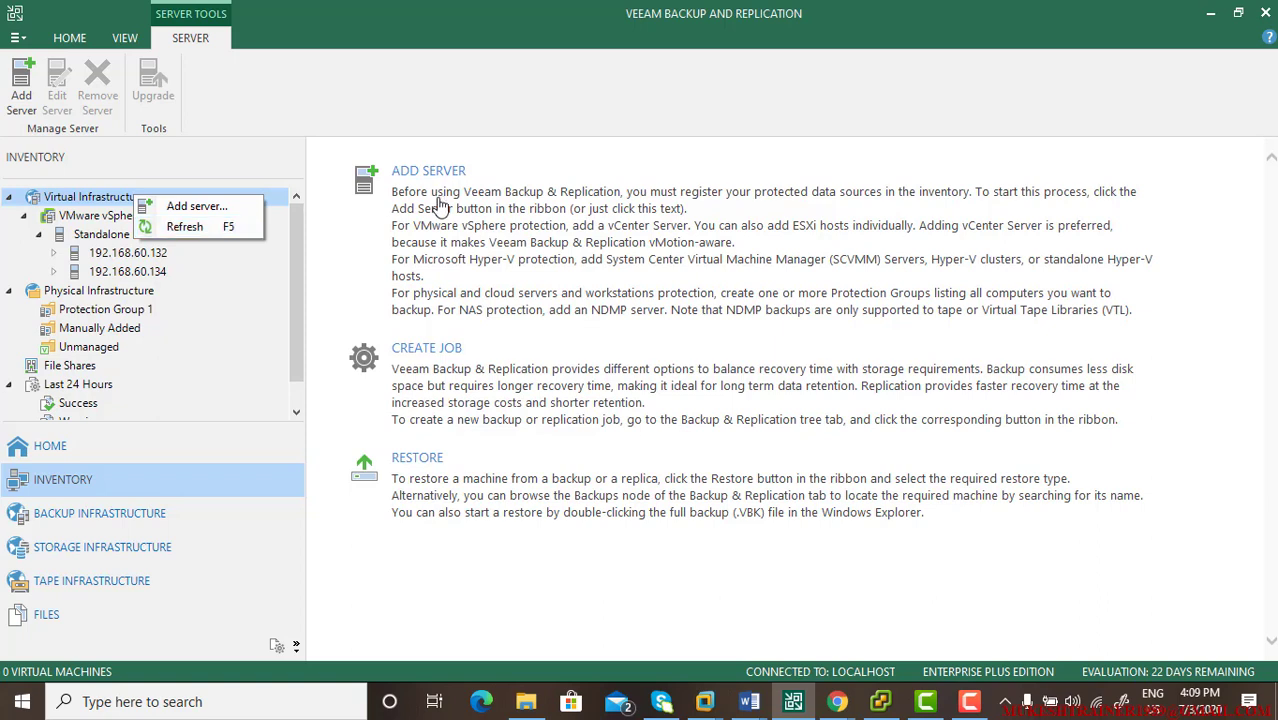
left_click(490, 492)
From Home, start a new File share backup job, then cancel it and dismiss the job menu
left_click(471, 394)
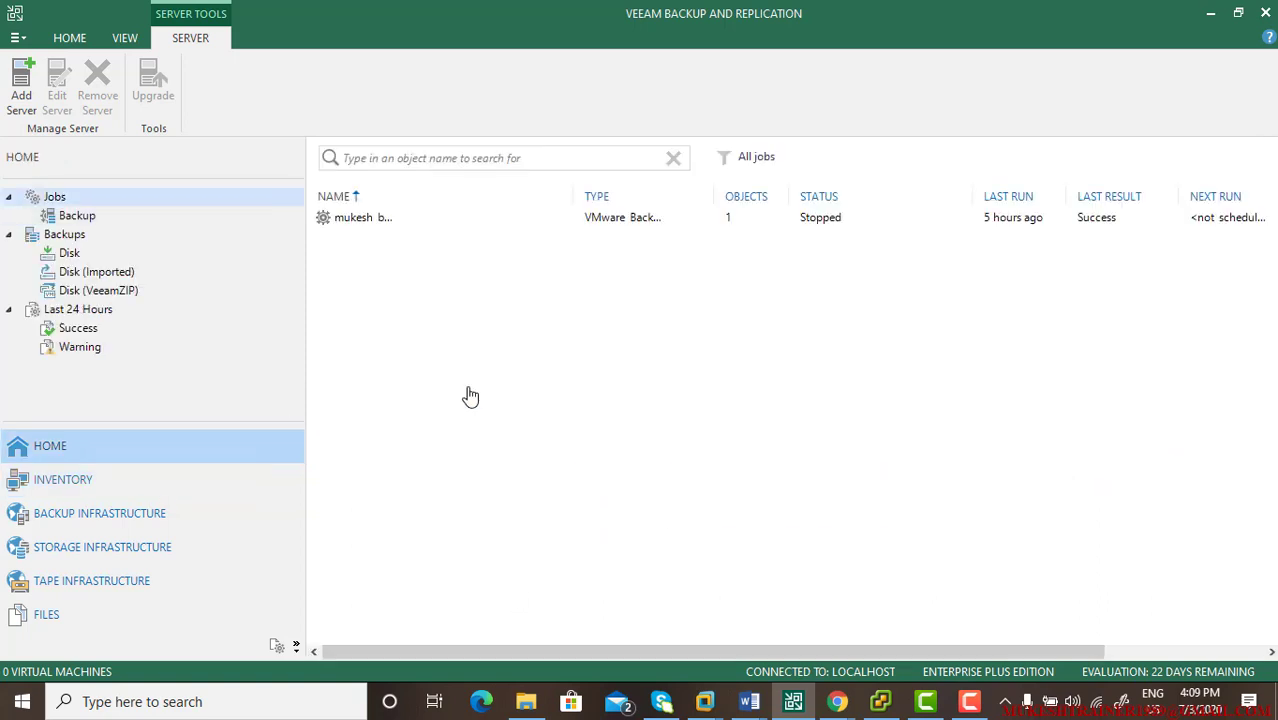
right_click(353, 265)
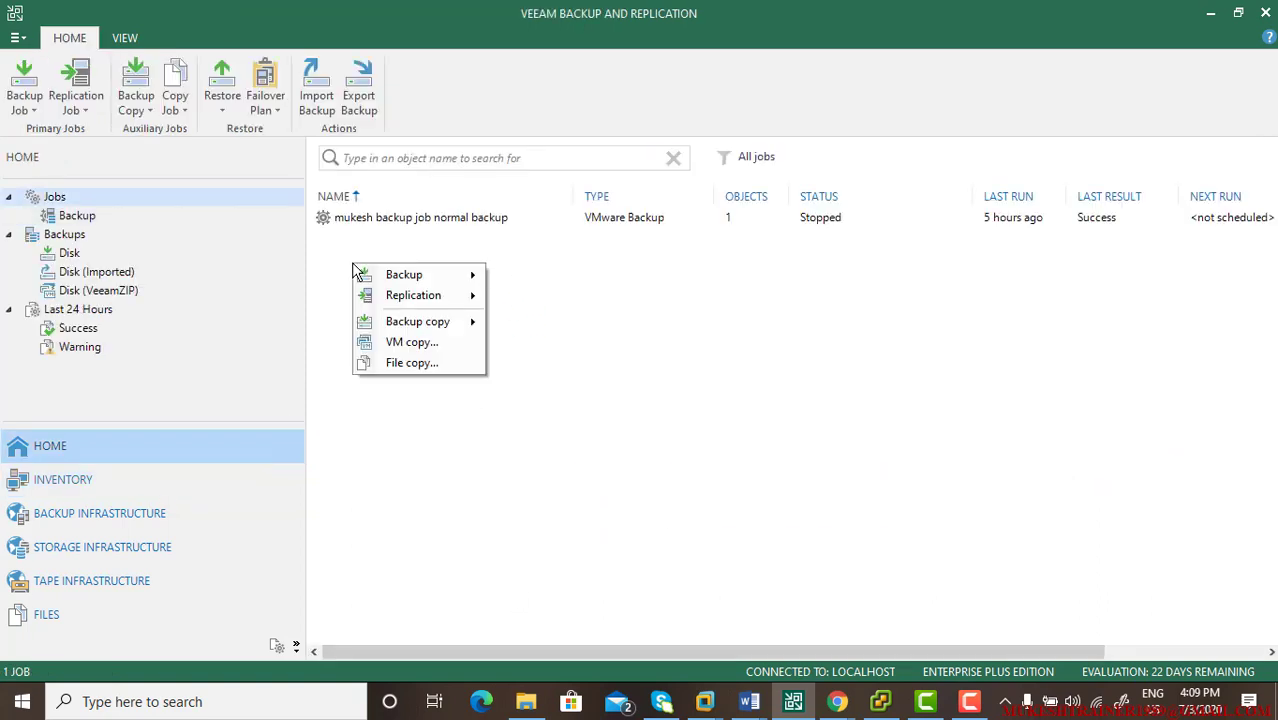
mouse_move(388, 274)
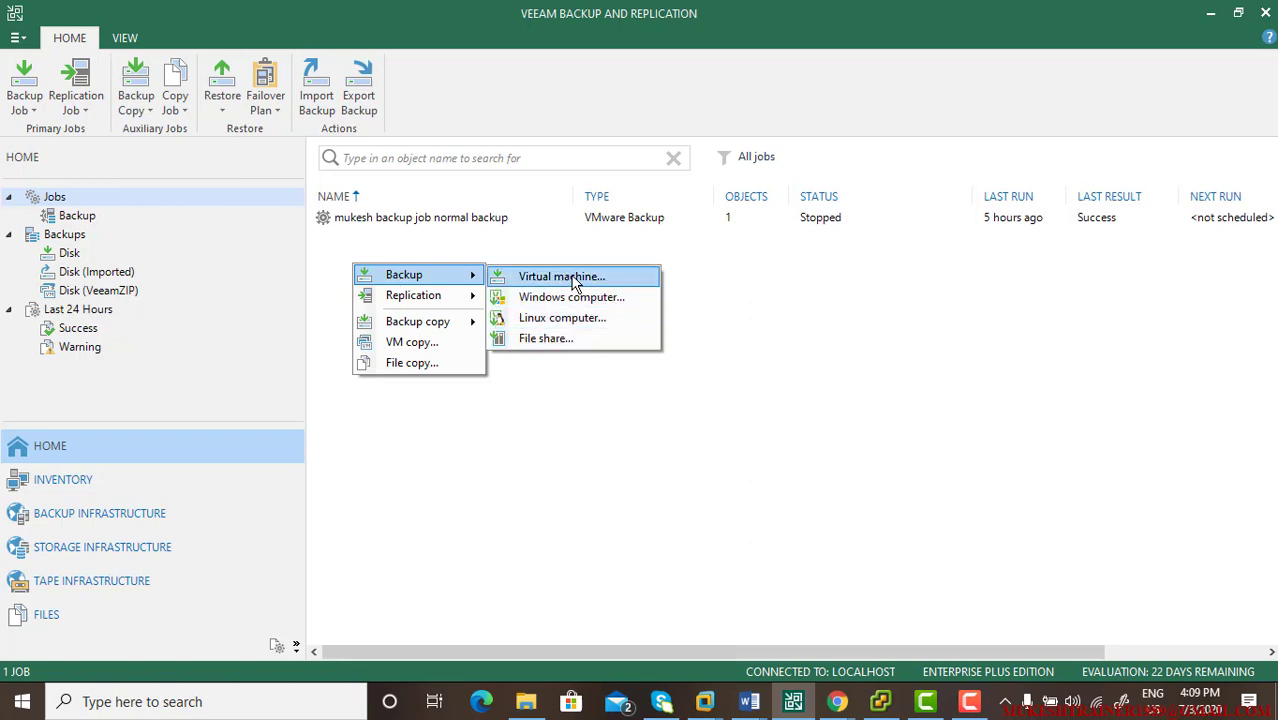
mouse_move(440, 328)
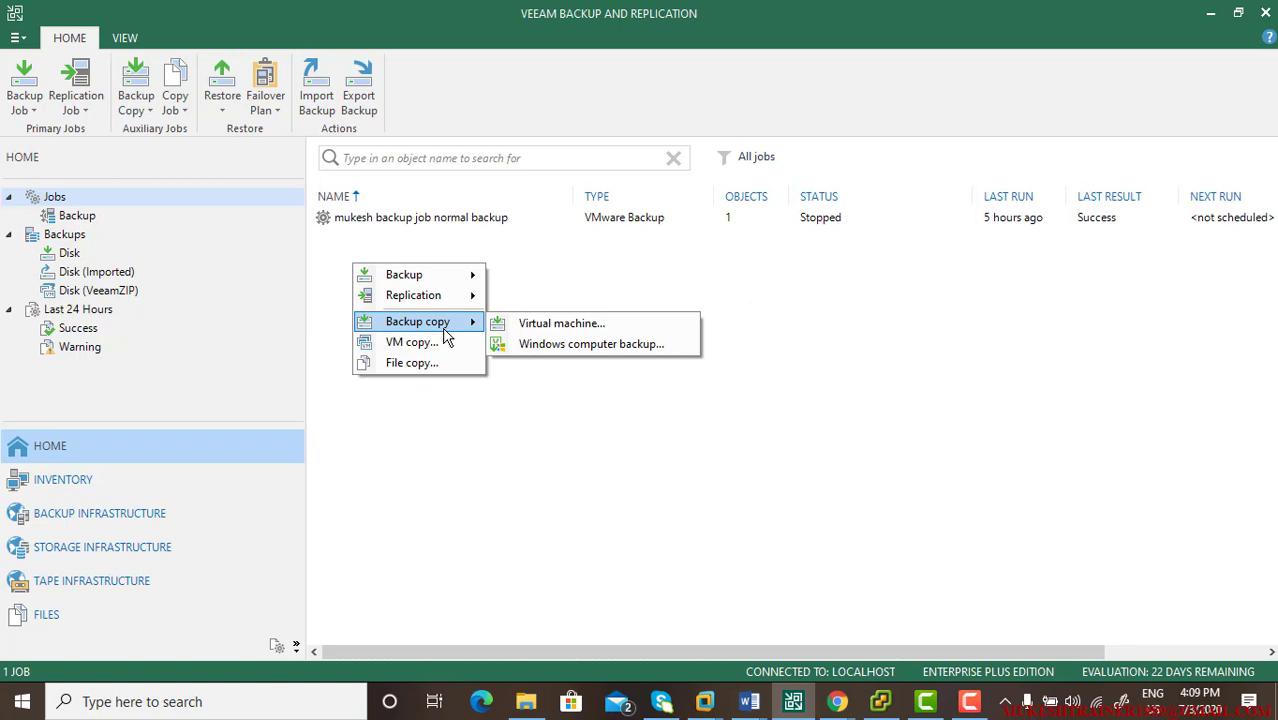
mouse_move(465, 274)
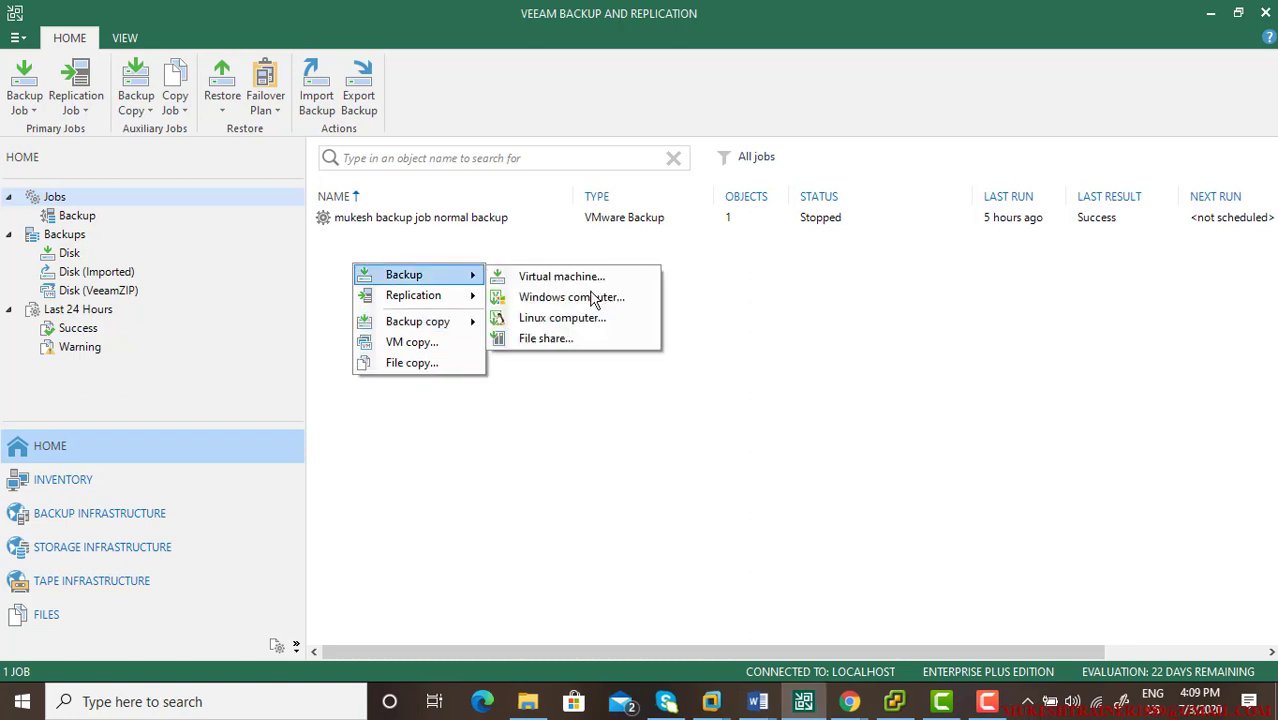
left_click(556, 340)
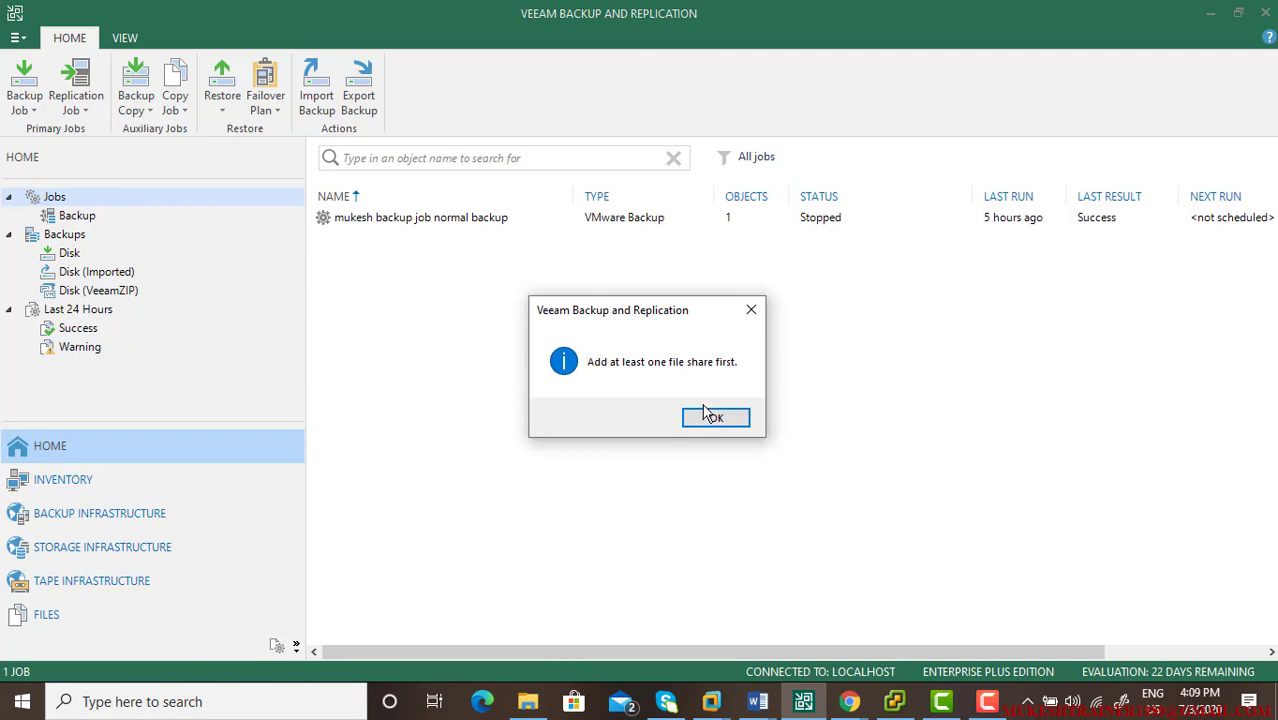
left_click(714, 418)
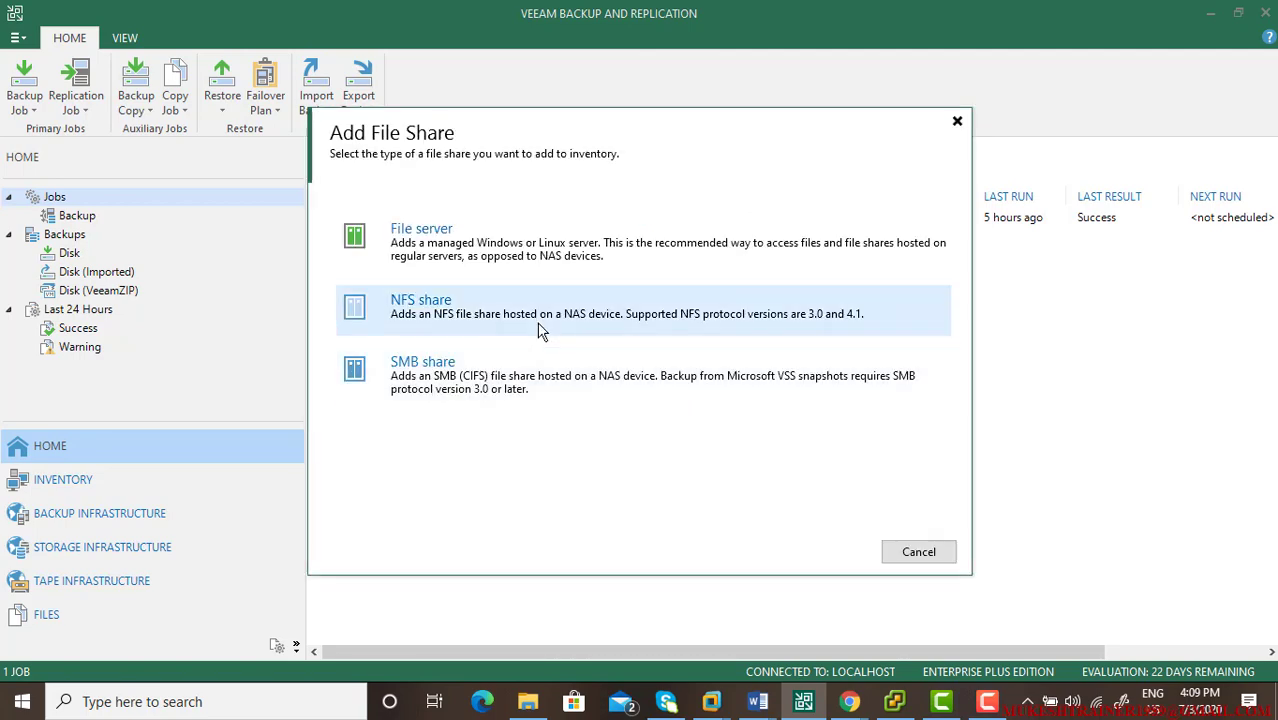
left_click(918, 552)
right_click(463, 326)
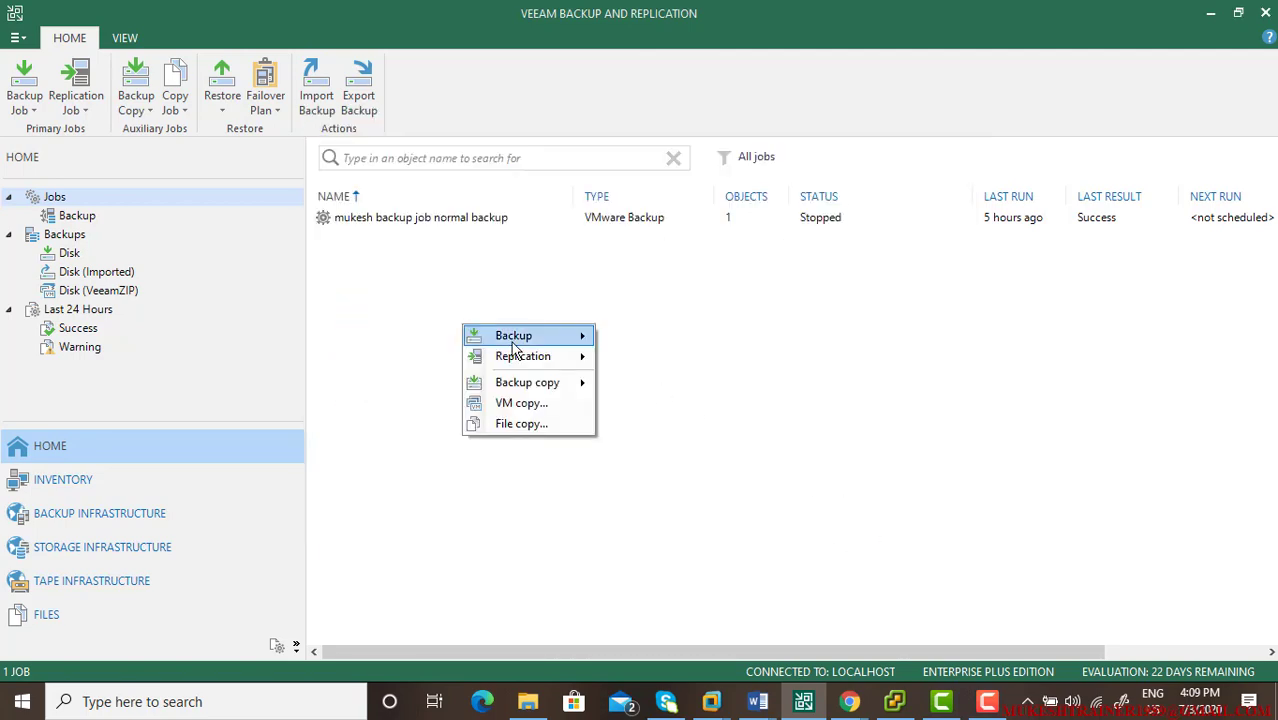
mouse_move(534, 337)
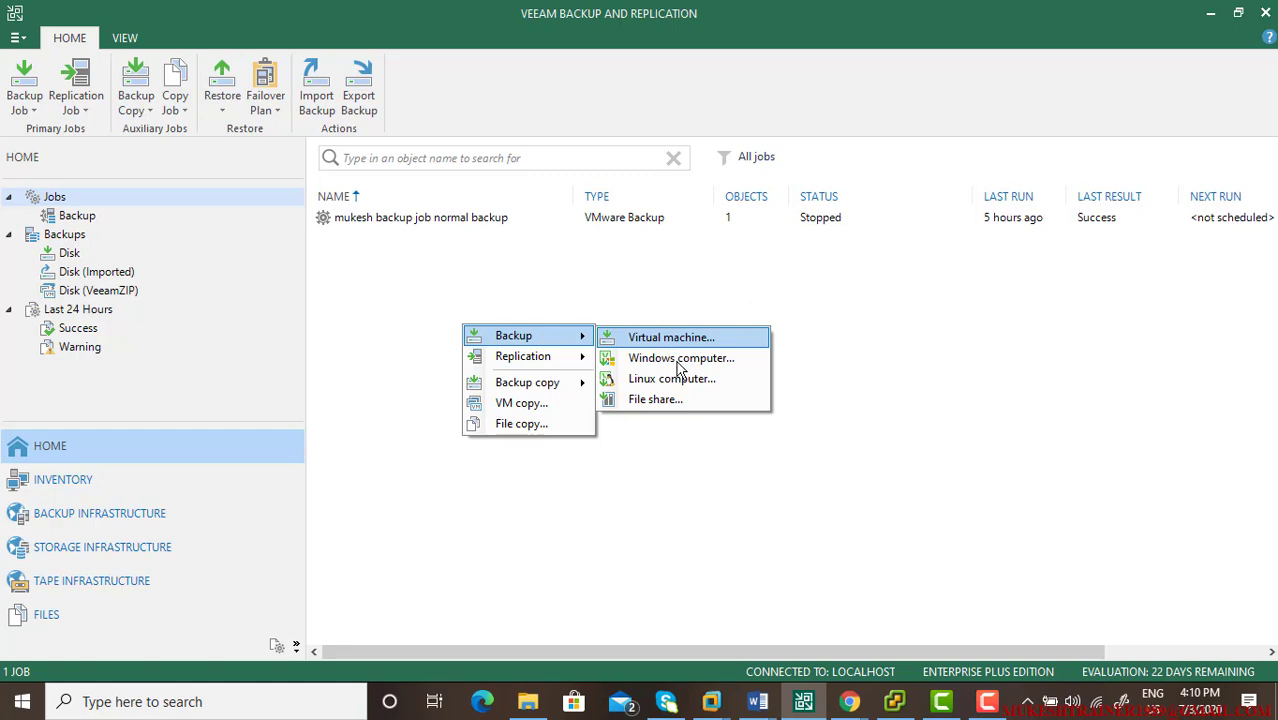
left_click(956, 546)
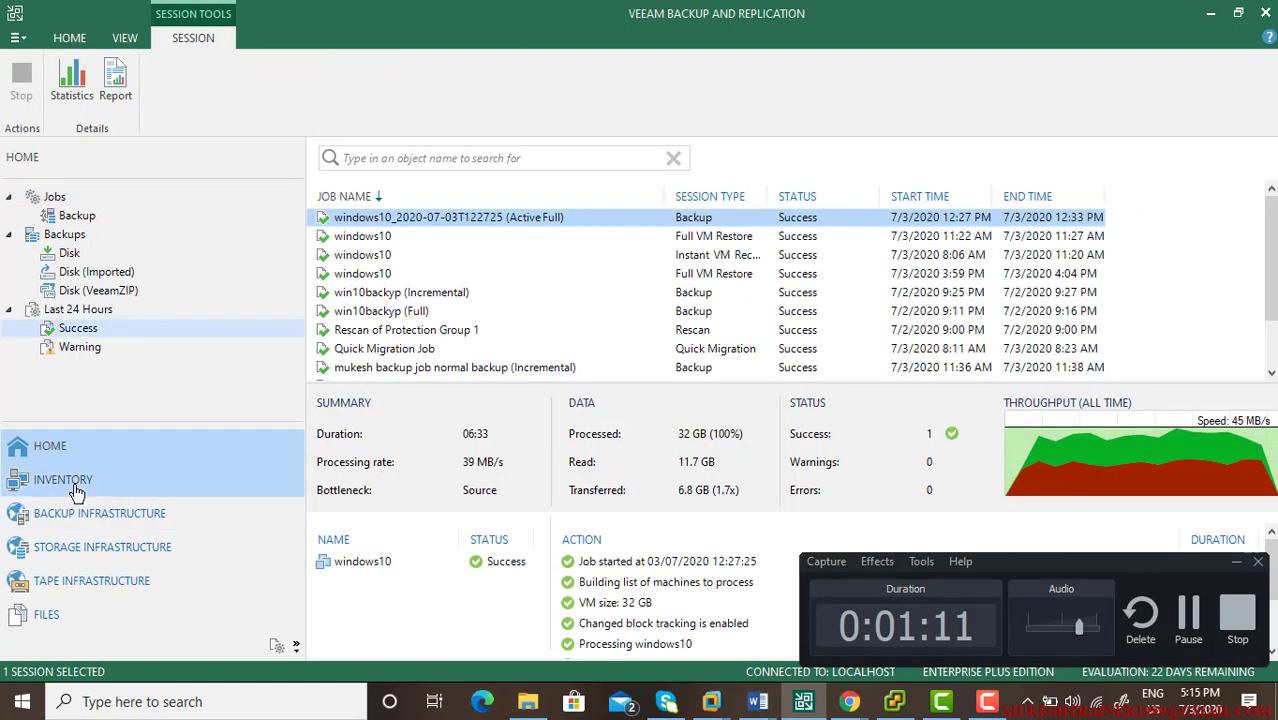
From Physical Infrastructure, start a file-level restore of DESKTOP-4MM5MP6 under Agent Backup Job 1
left_click(66, 481)
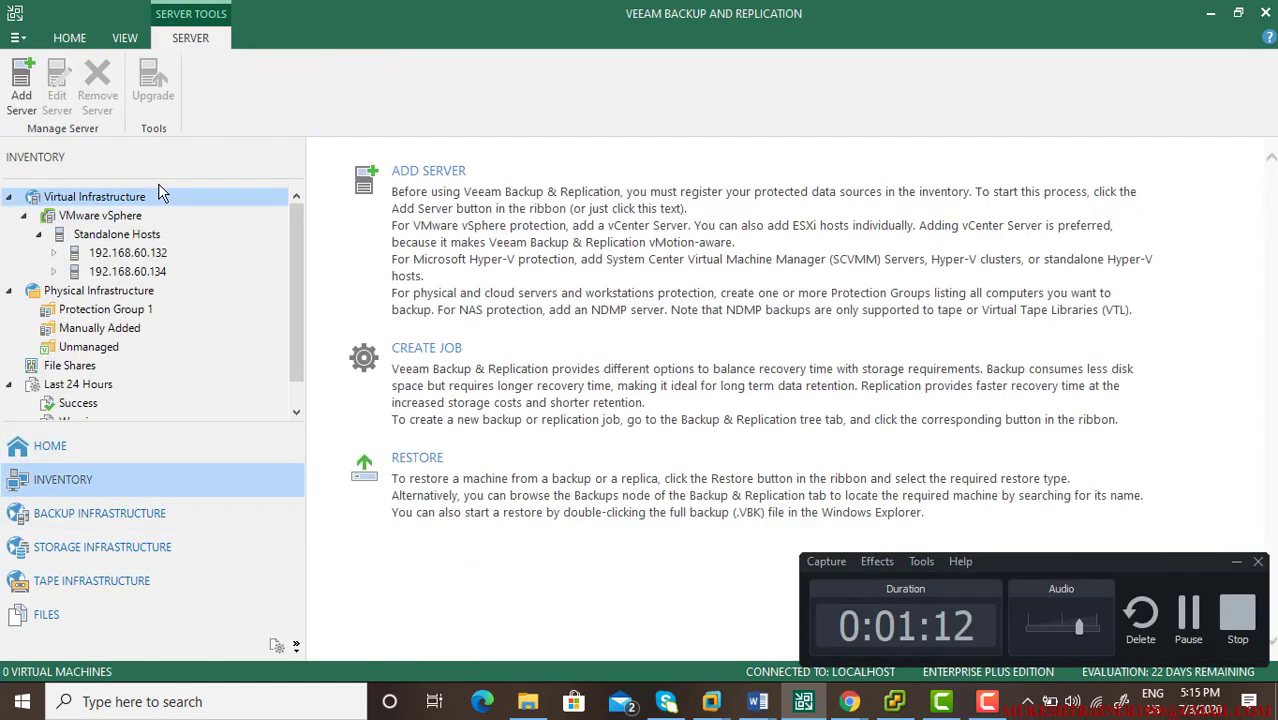
left_click(117, 293)
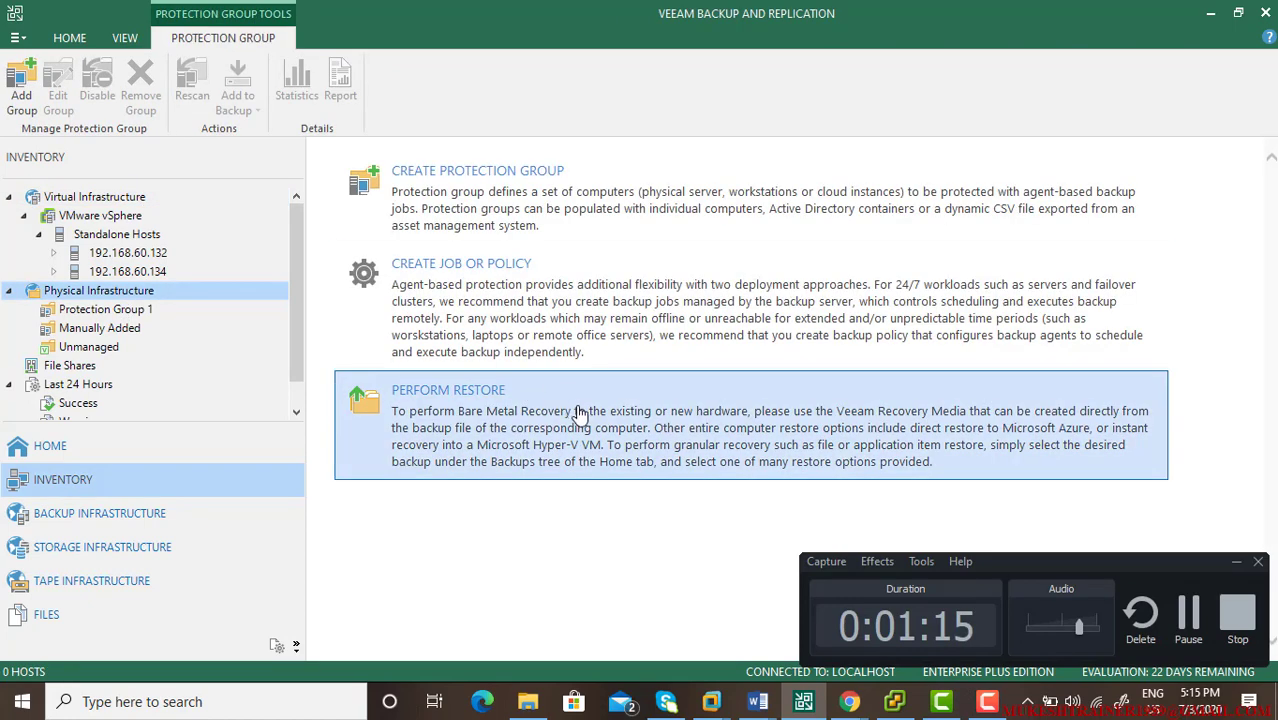
left_click(465, 415)
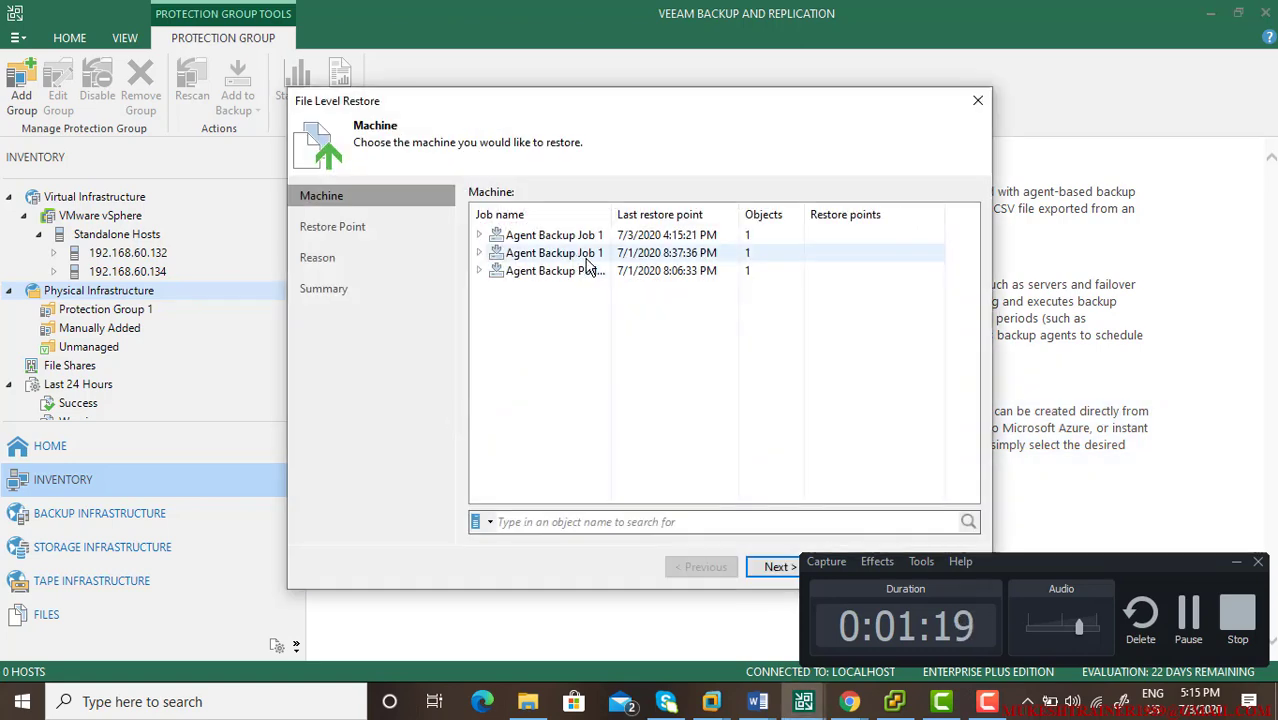
left_click(577, 279)
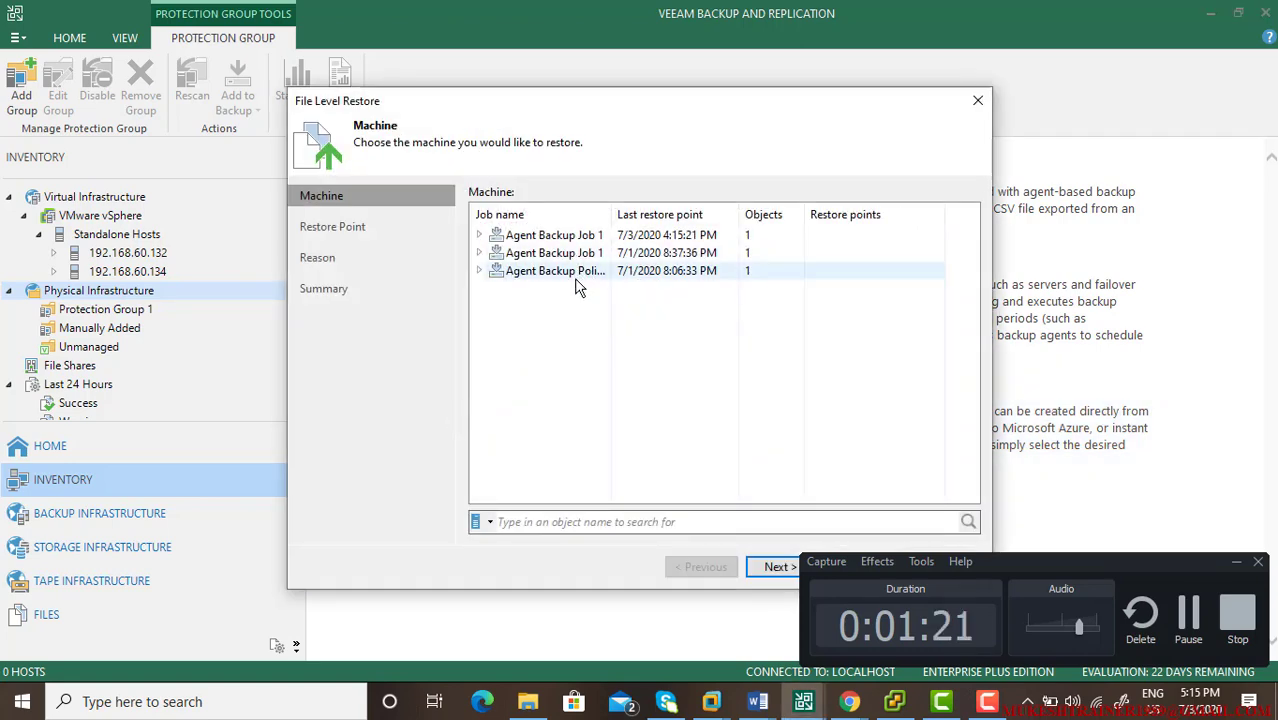
double_click(573, 234)
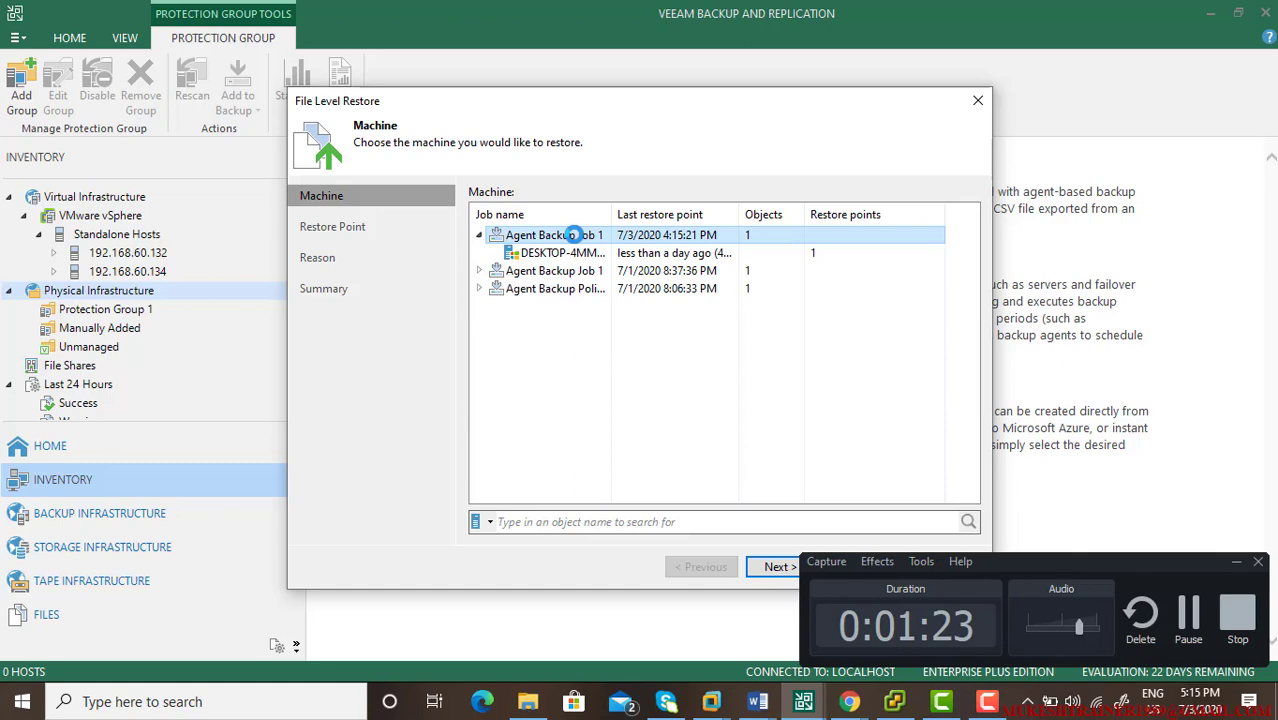
left_click(565, 253)
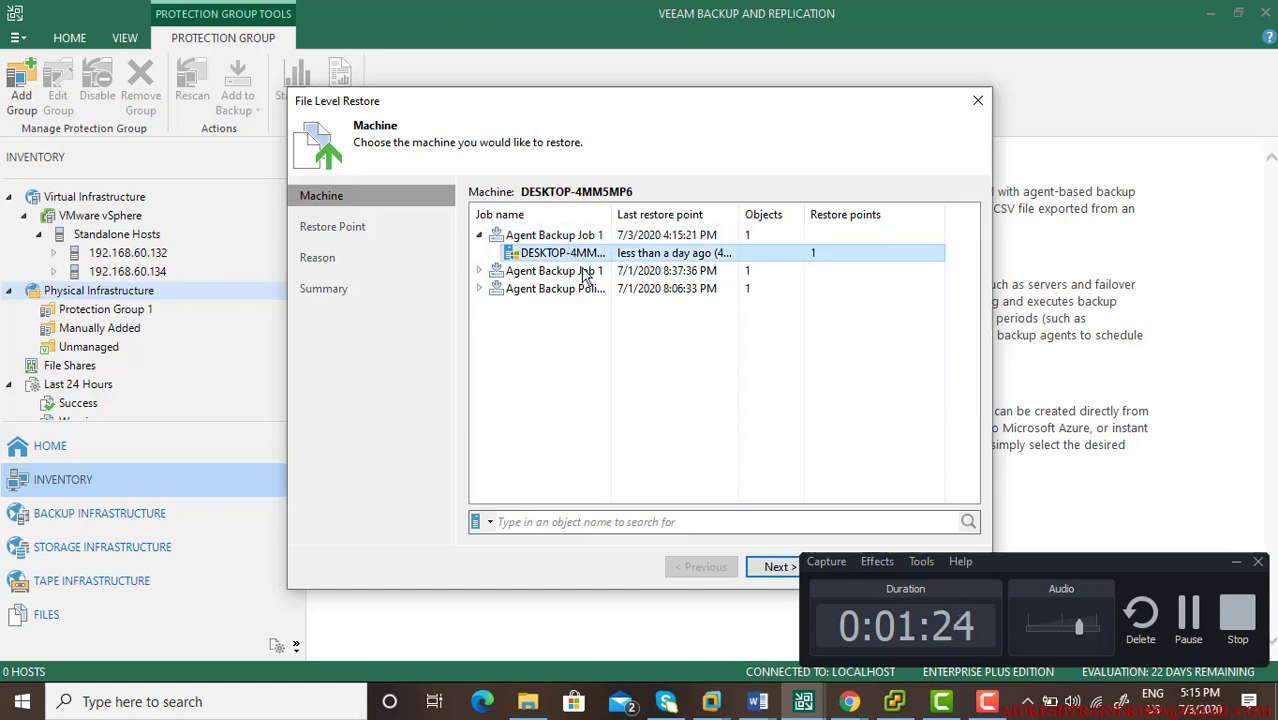
left_click(775, 568)
left_click(772, 566)
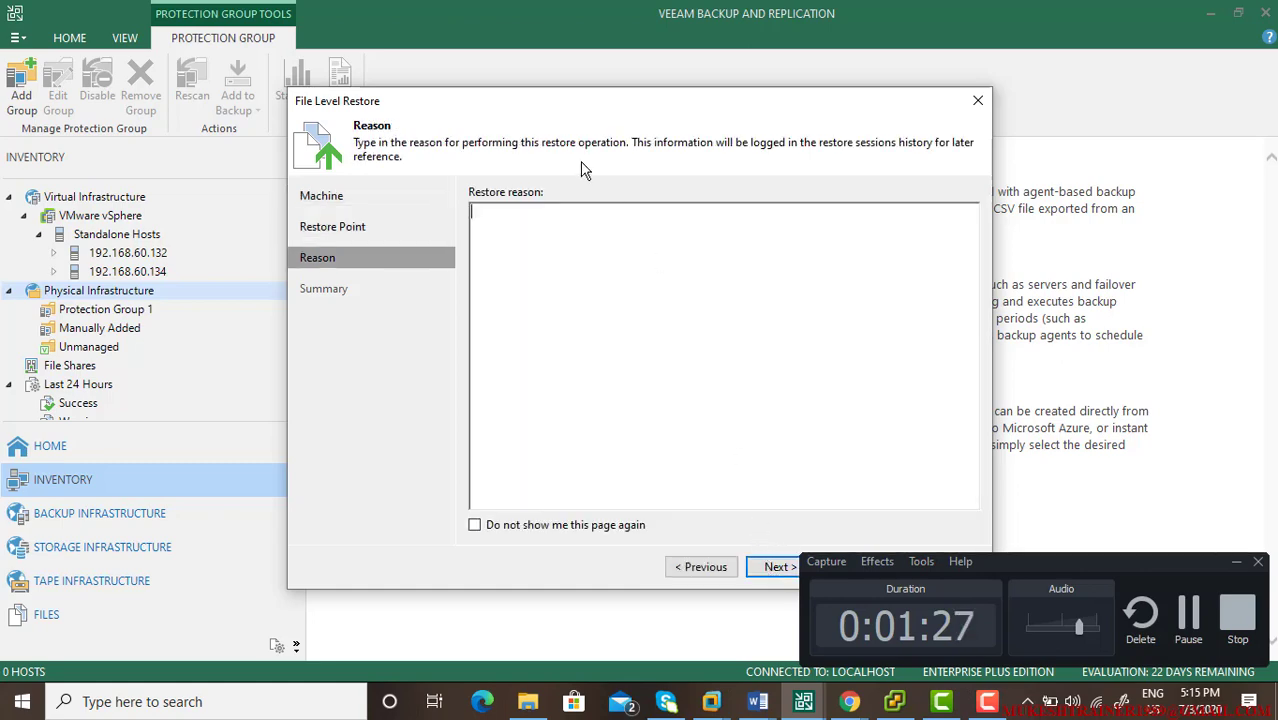
left_click_drag(596, 94, 364, 79)
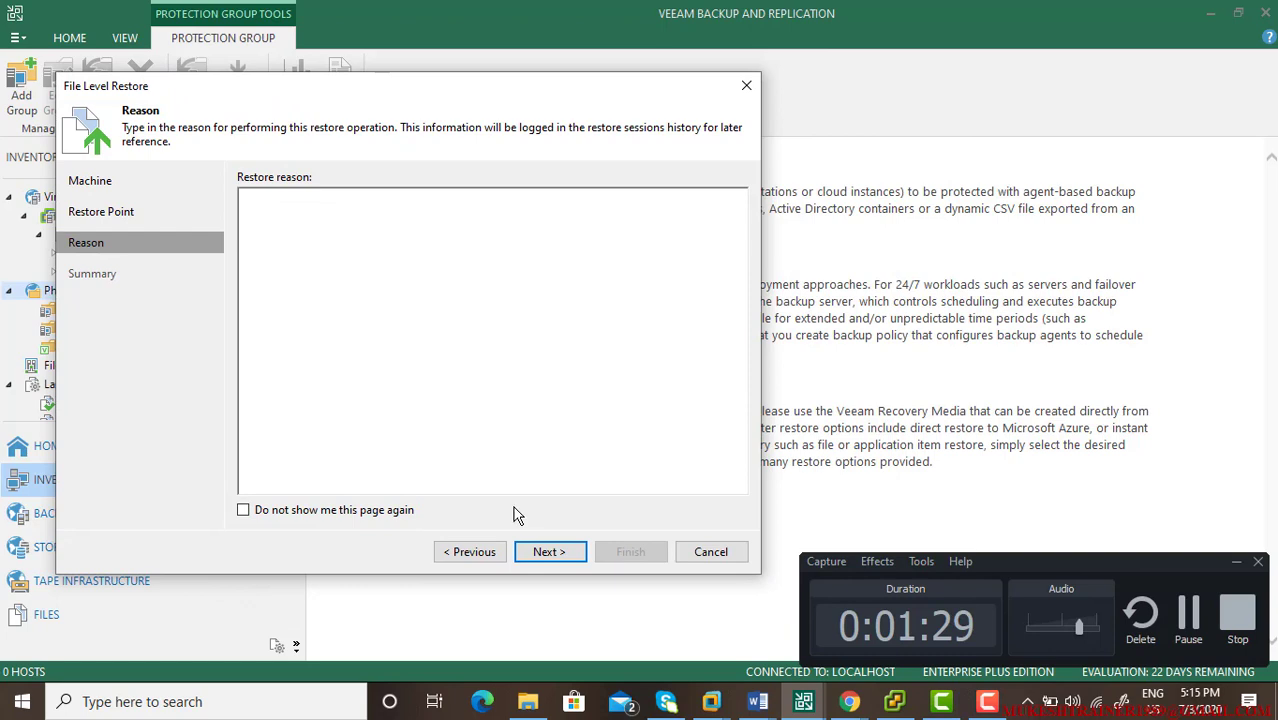
Reselect DESKTOP-4MM5MP6, accept the only restore point, skip the reason and finish the wizard
left_click(484, 552)
left_click(484, 552)
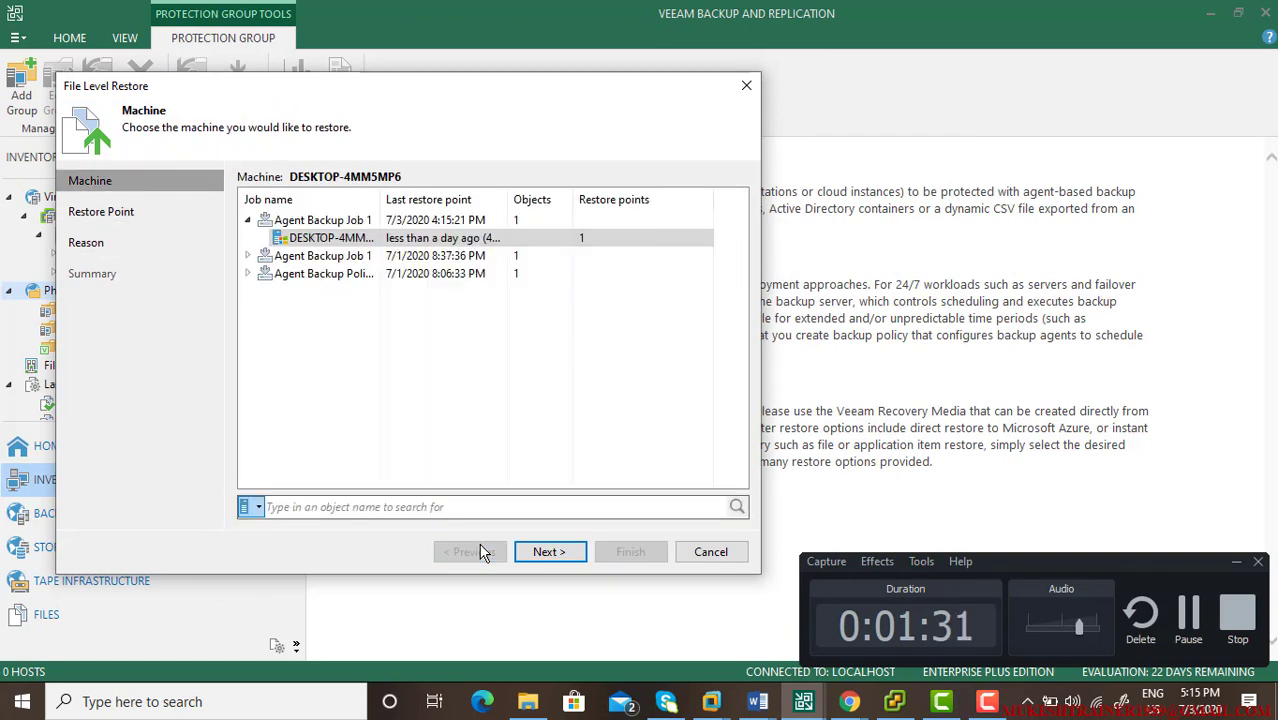
left_click(252, 507)
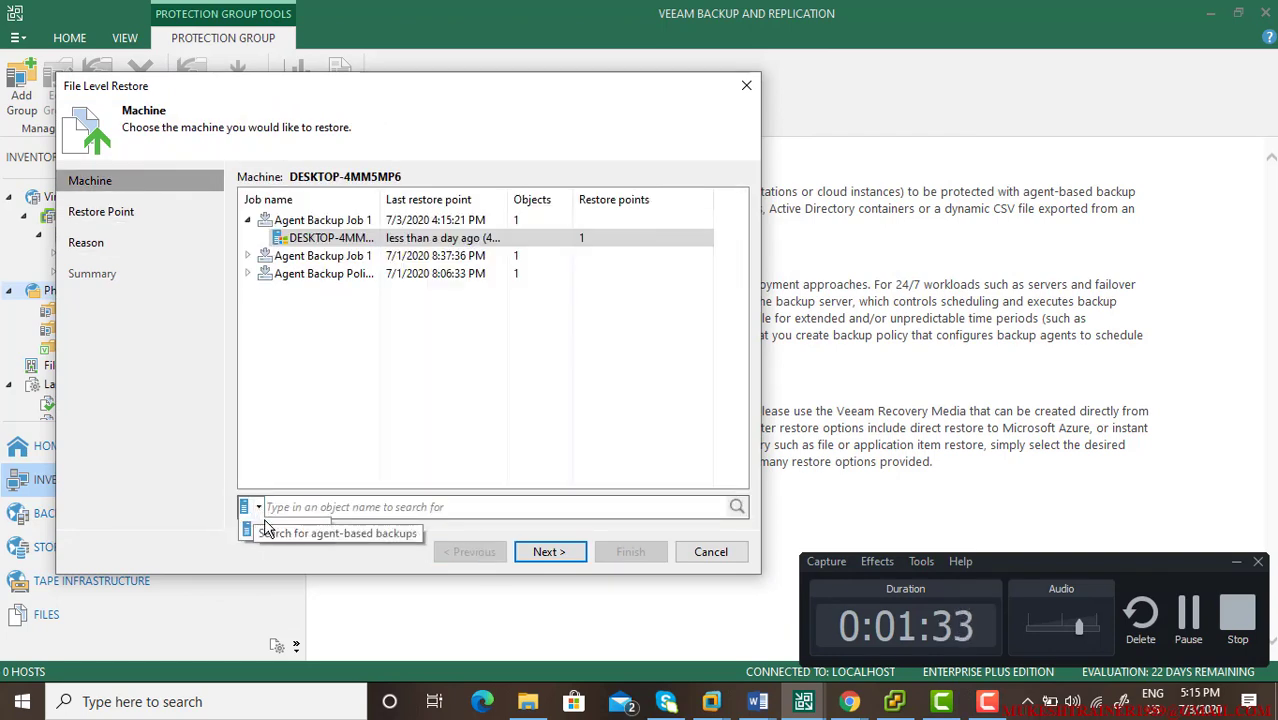
left_click(425, 361)
left_click(330, 238)
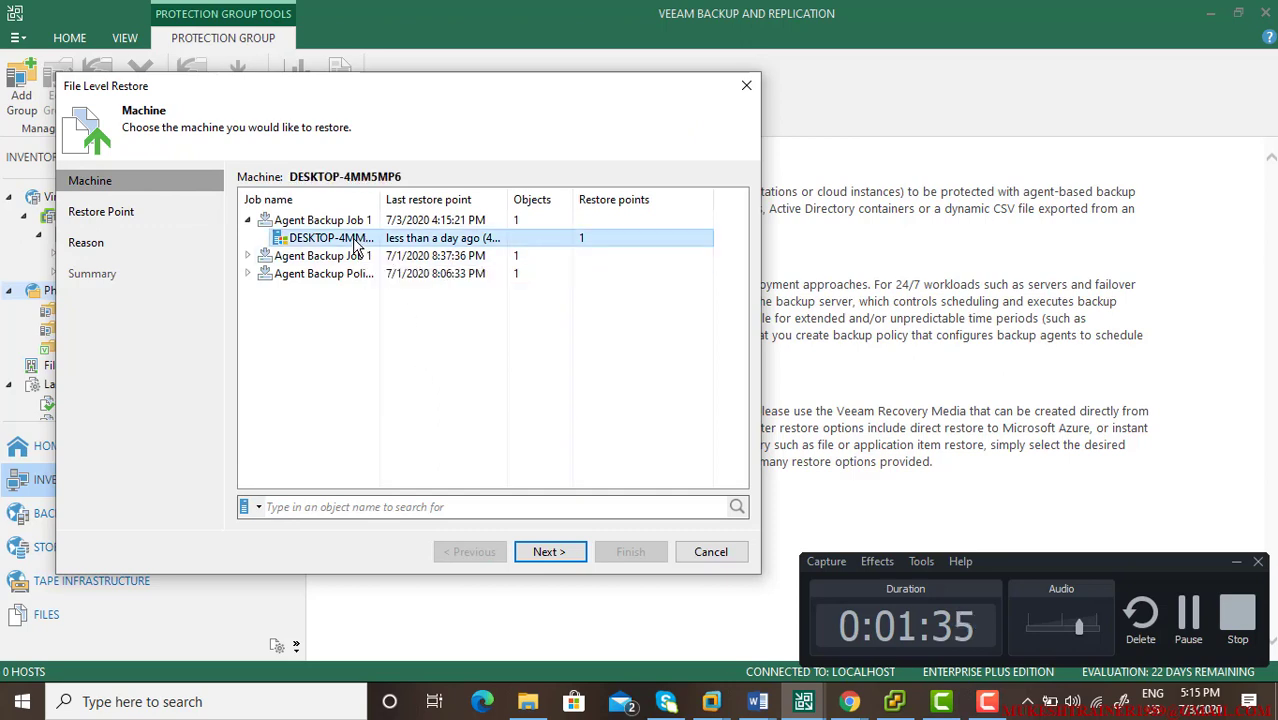
left_click(549, 552)
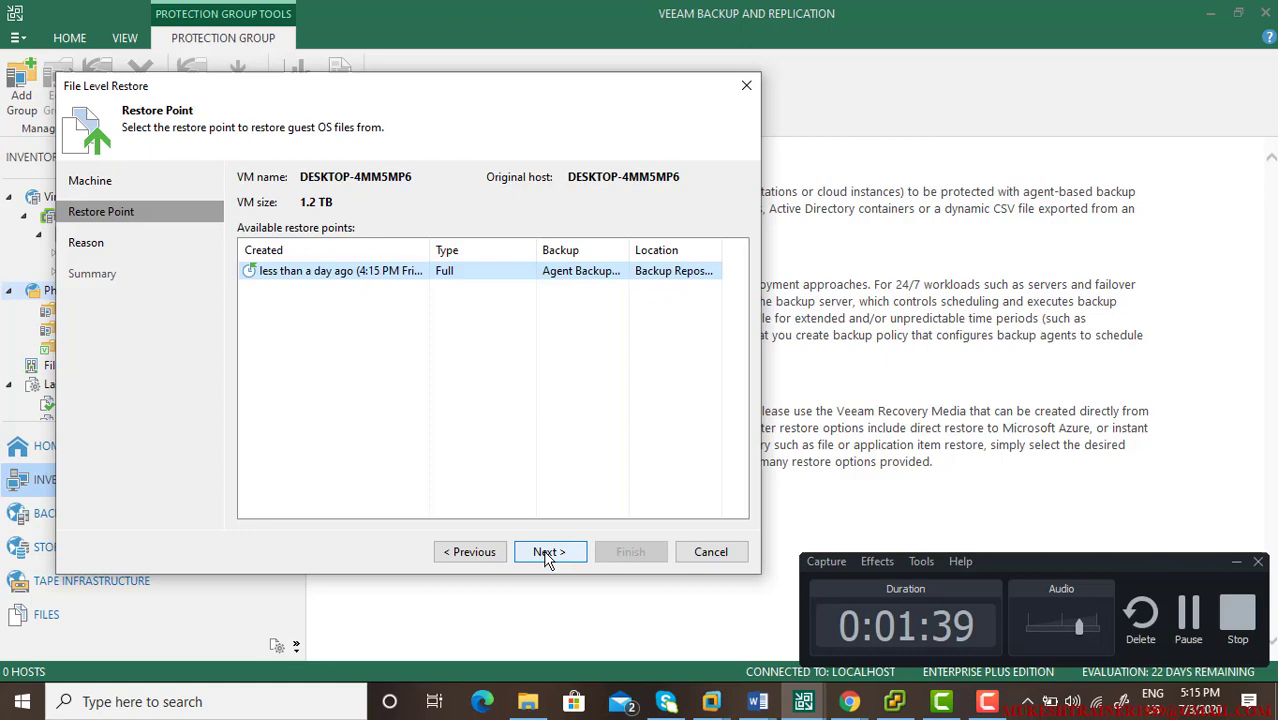
left_click(547, 556)
left_click(547, 557)
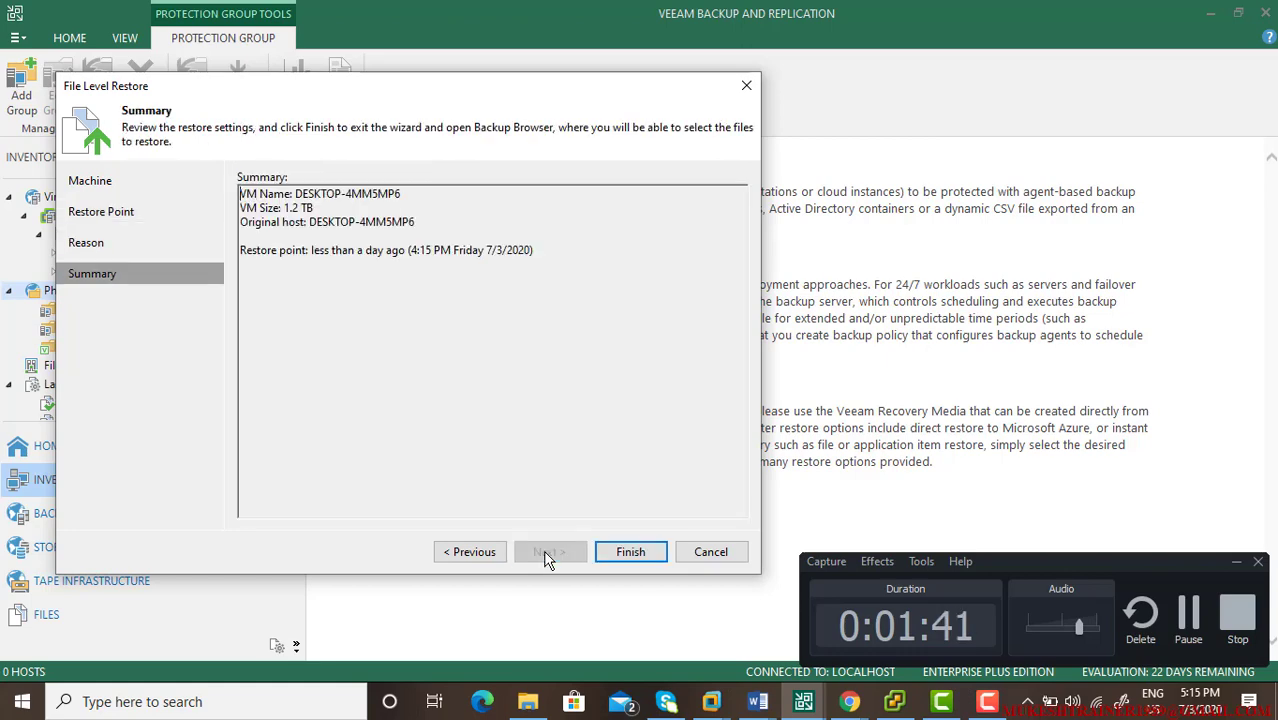
left_click(645, 551)
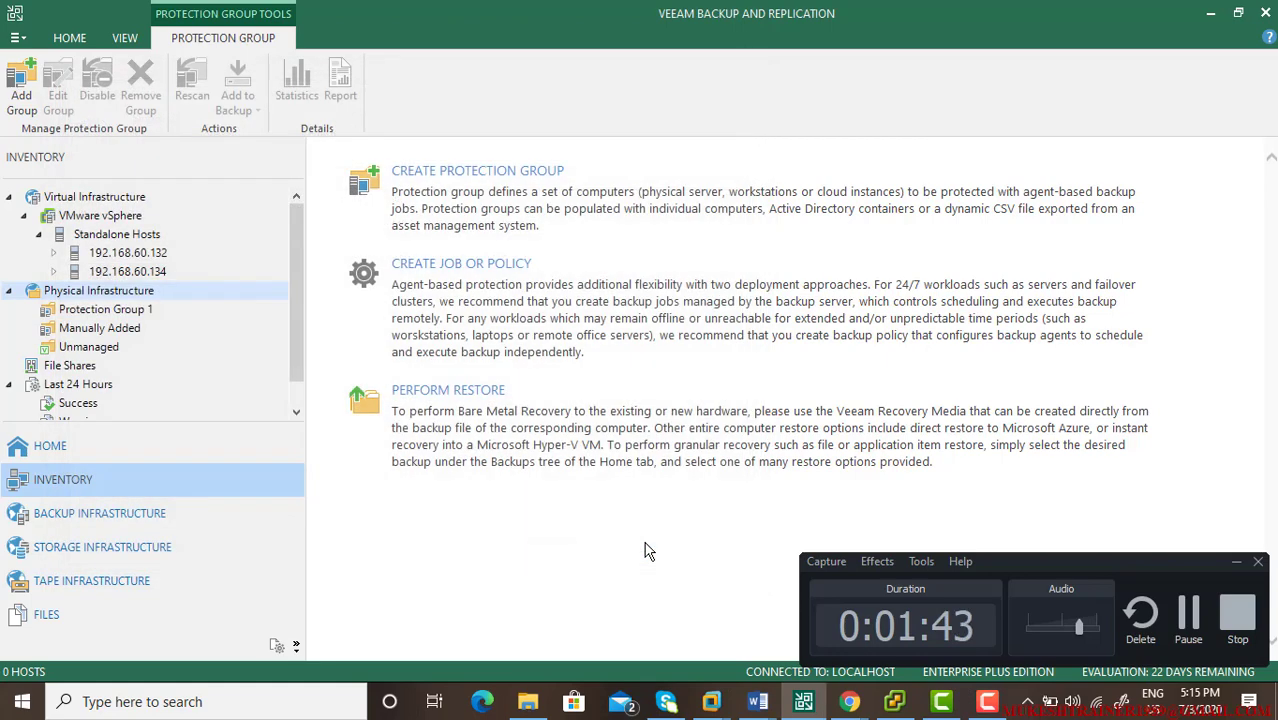
Open Statistics for the running FLR_[DESKTOP-4MM5MP6] session under Last 24 Hours > Running
left_click(97, 449)
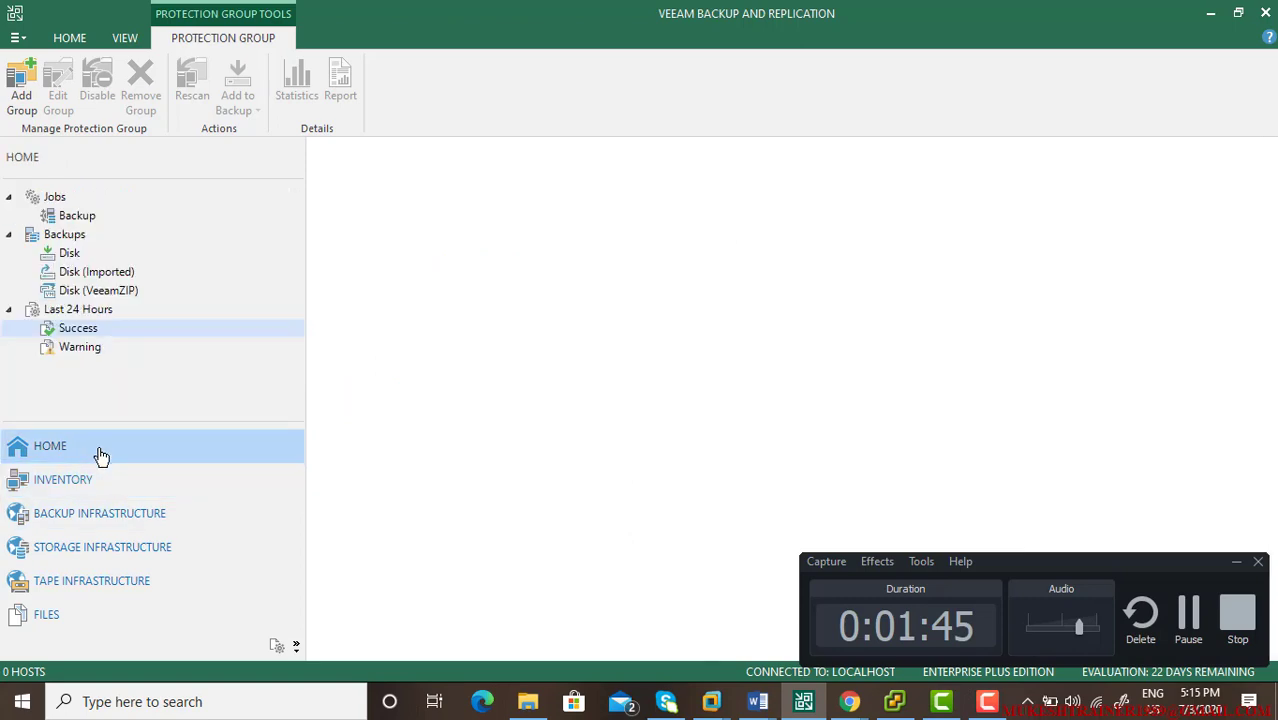
left_click(97, 333)
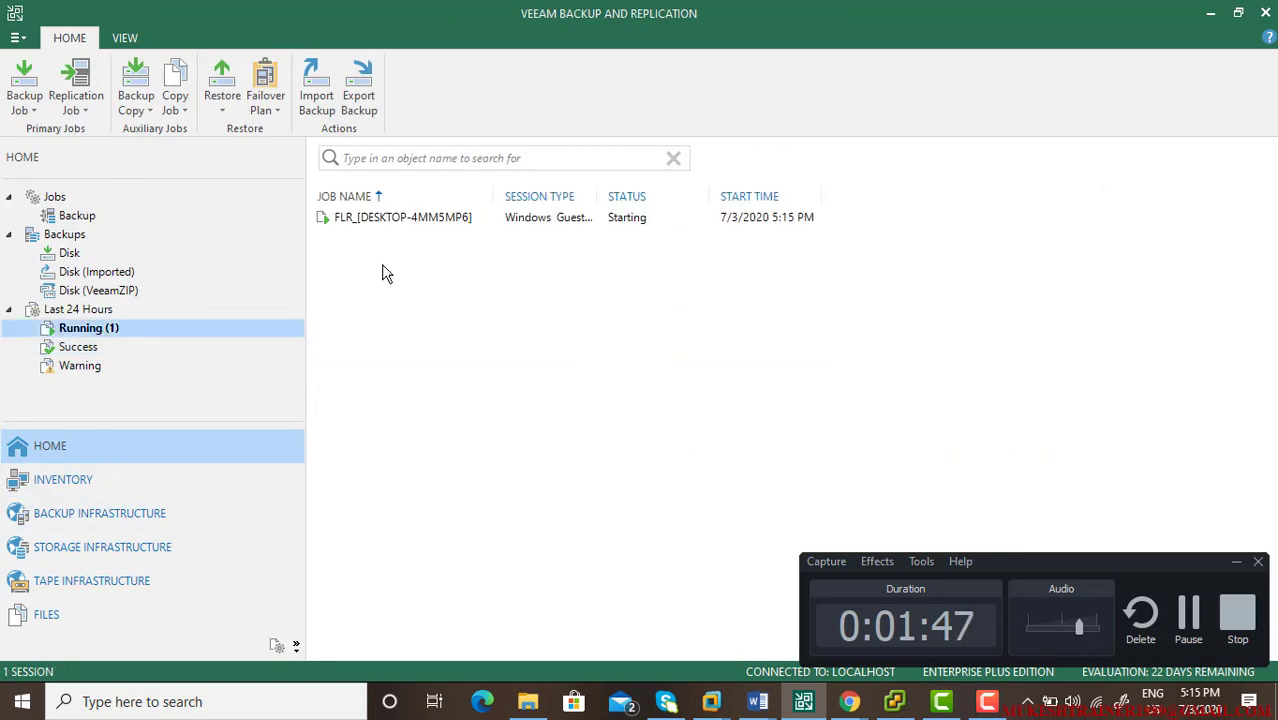
left_click(499, 222)
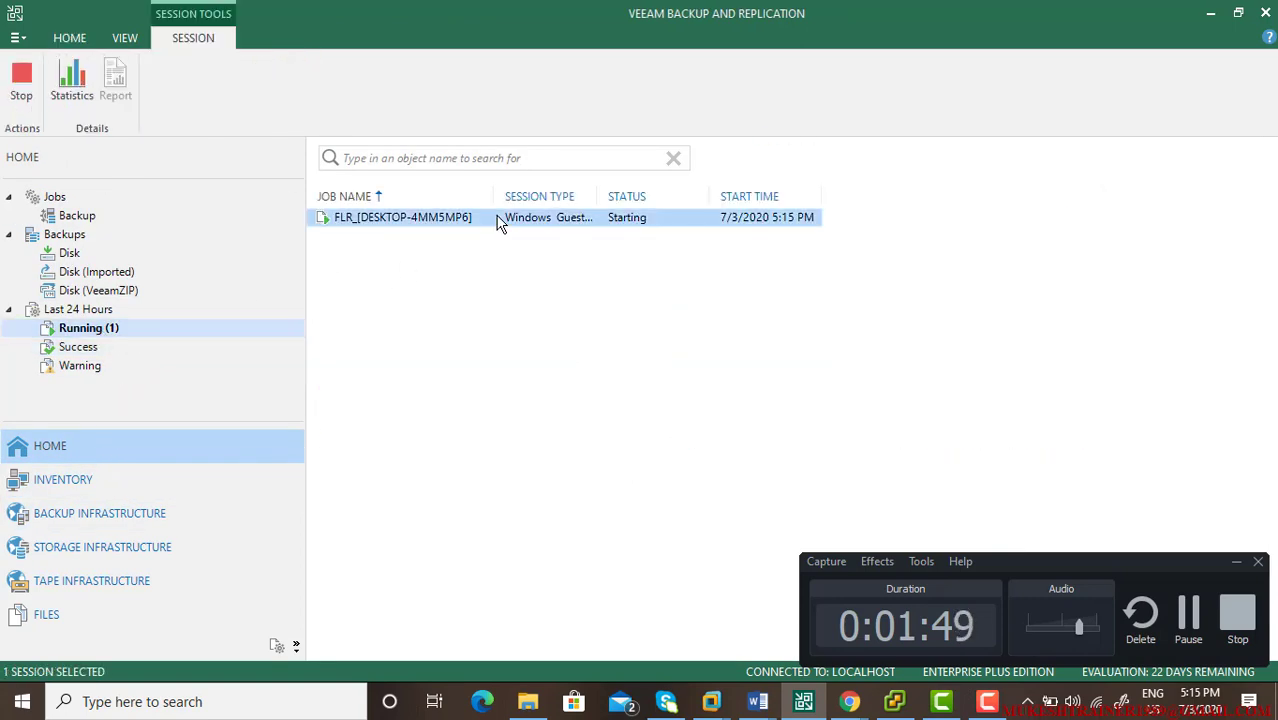
right_click(499, 222)
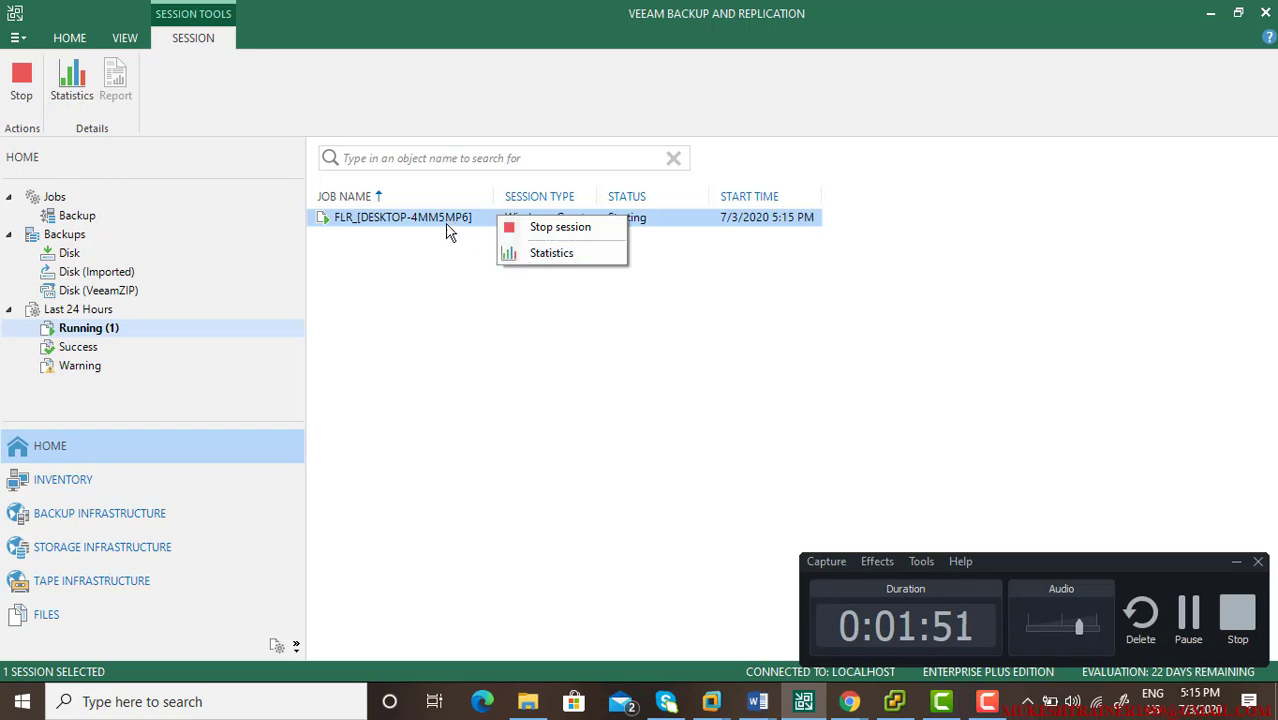
left_click(513, 251)
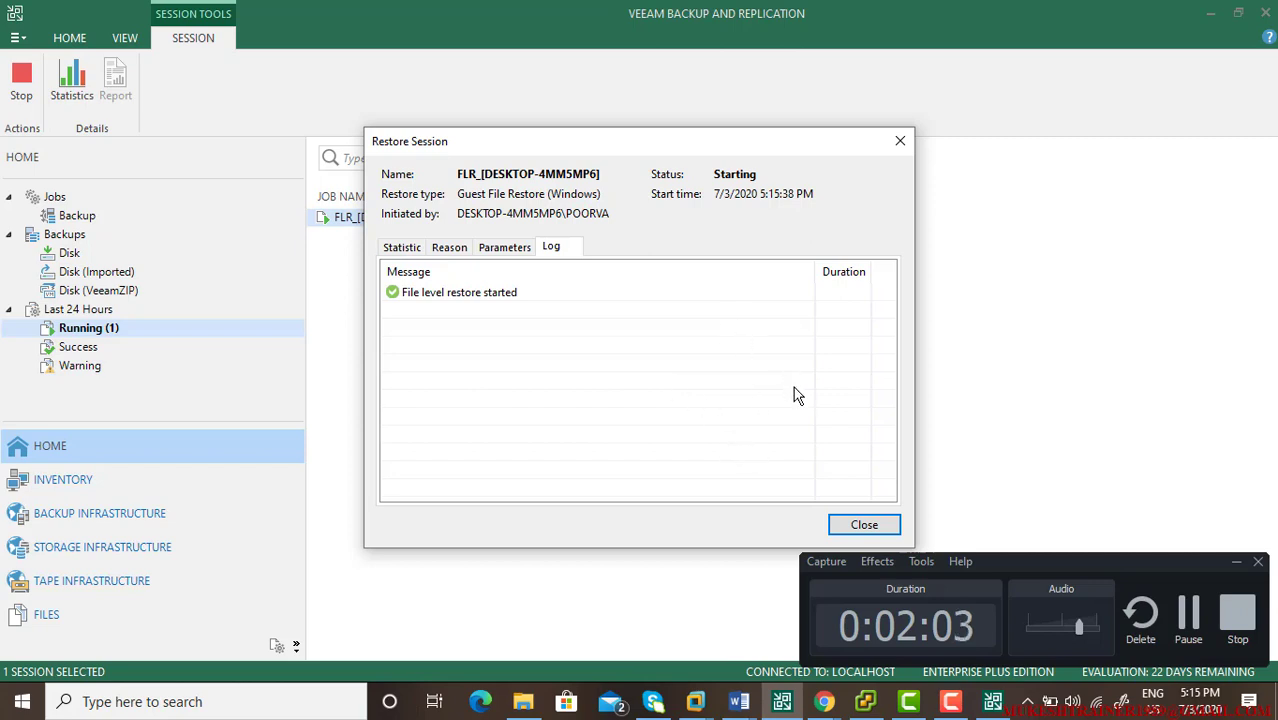
Review the session's Statistic, Reason, Parameters and Log tabs
left_click(418, 248)
left_click(450, 248)
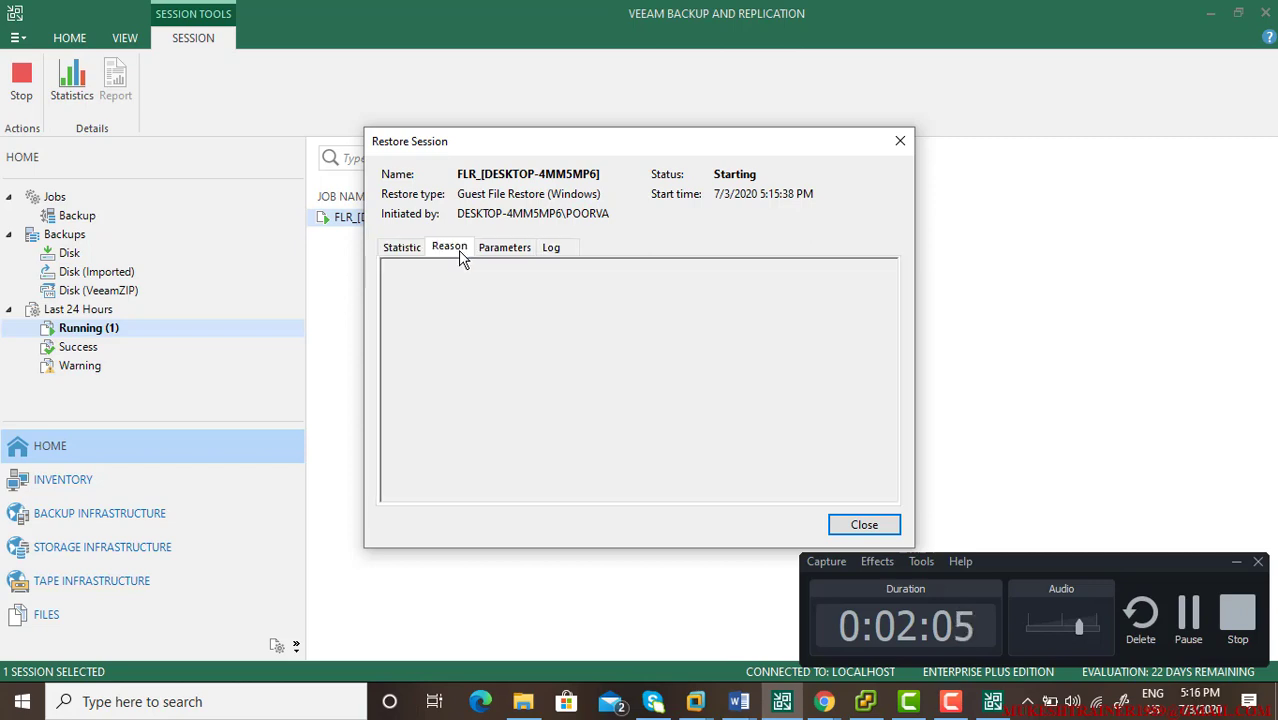
left_click(504, 247)
left_click(553, 248)
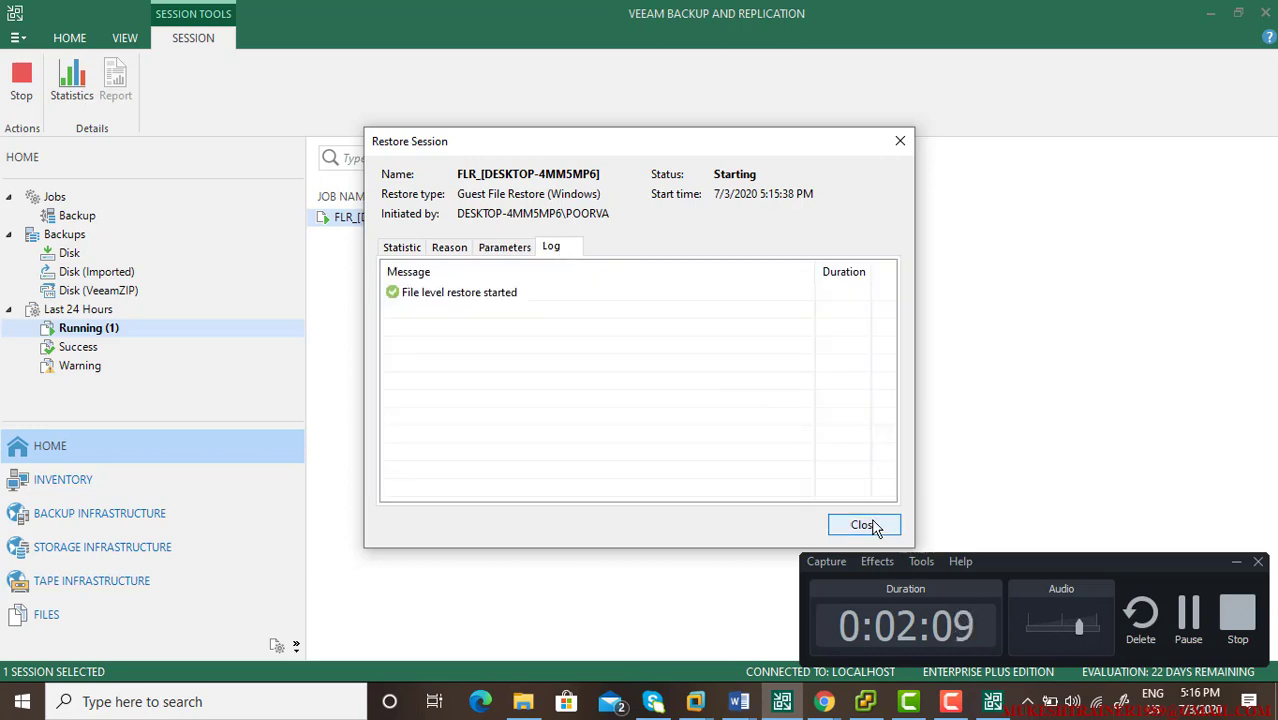
Bring the Backup Browser window for DESKTOP-4MM5MP6 to the front from the taskbar
left_click(993, 703)
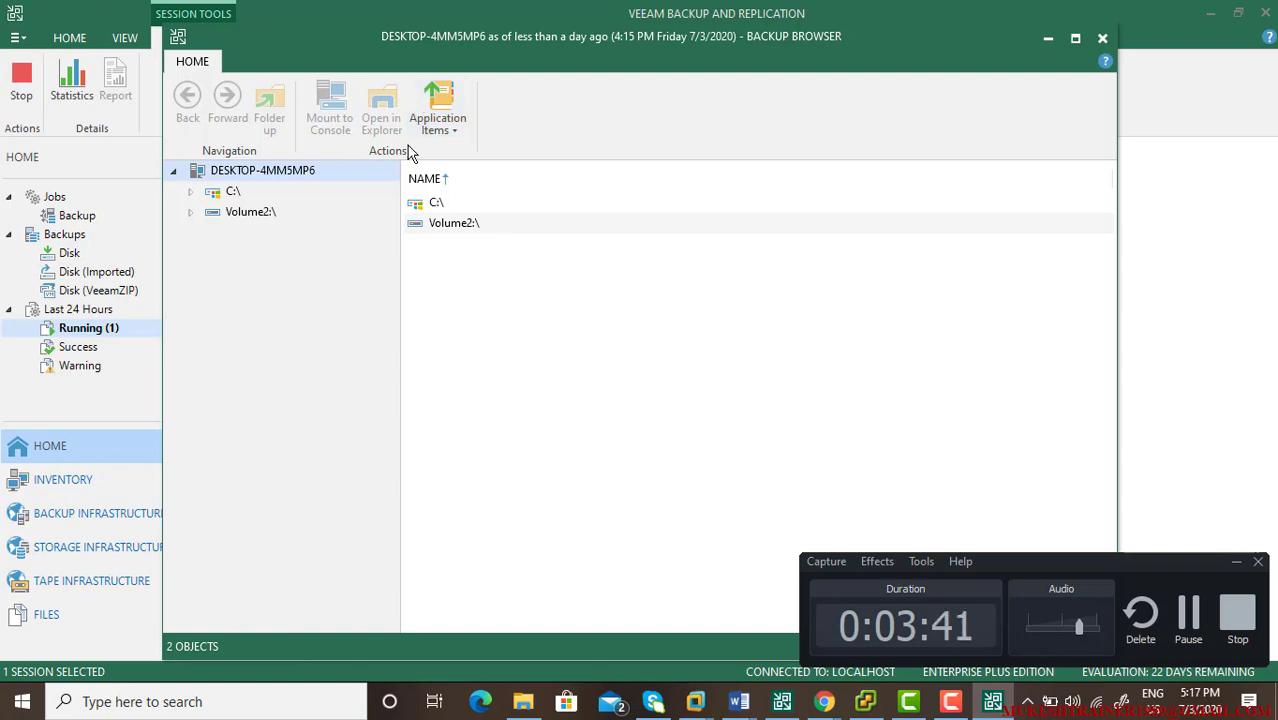
Launch Veeam Explorer for Microsoft SQL Server from the Backup Browser's Application Items menu
left_click(245, 220)
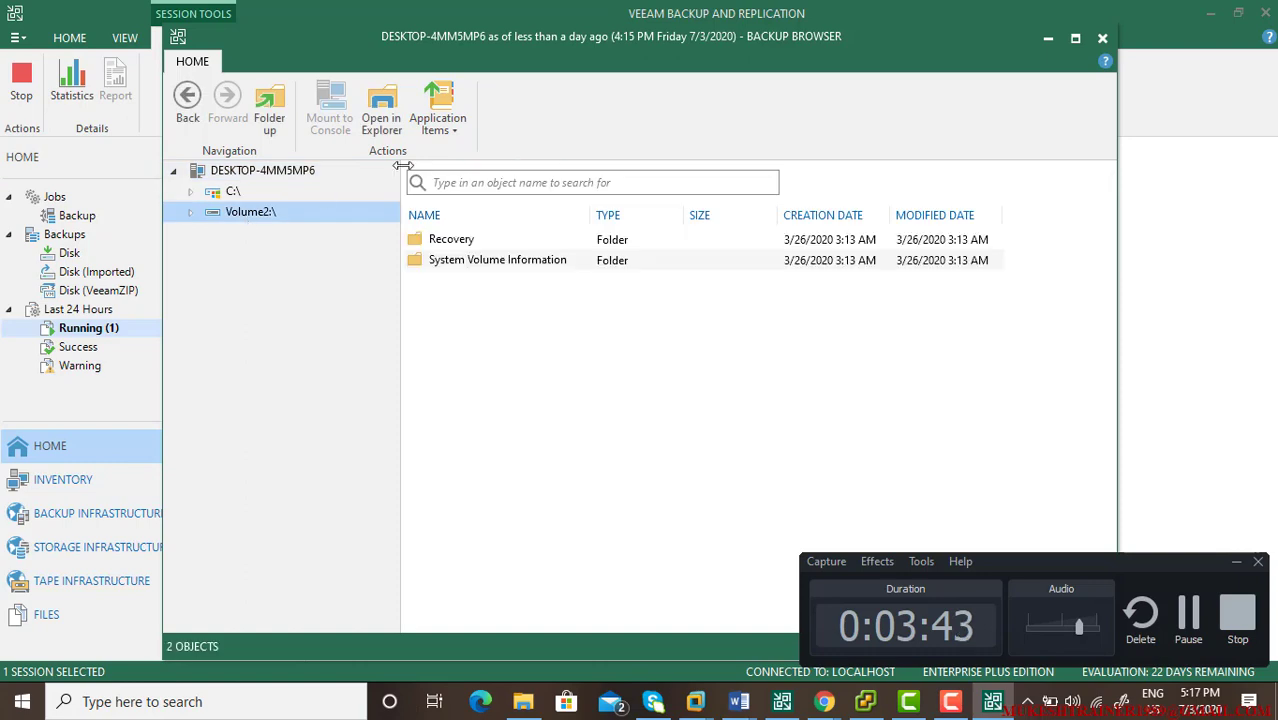
left_click(458, 127)
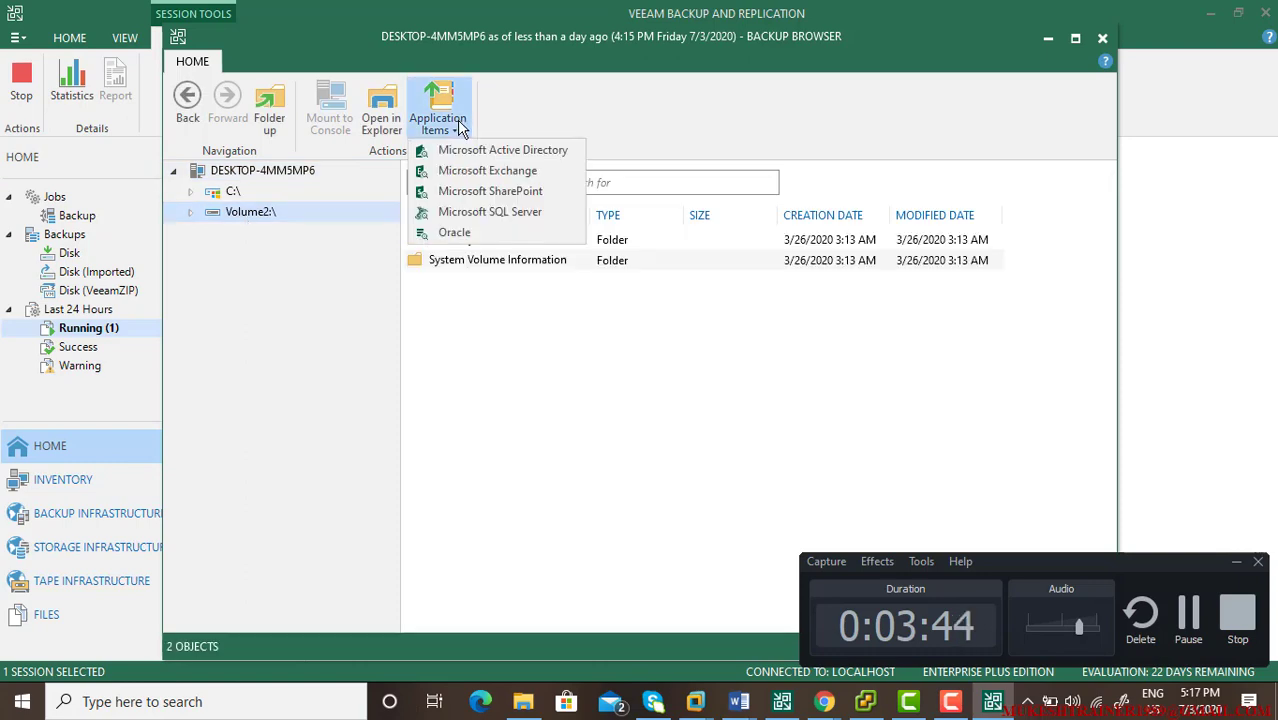
left_click(260, 174)
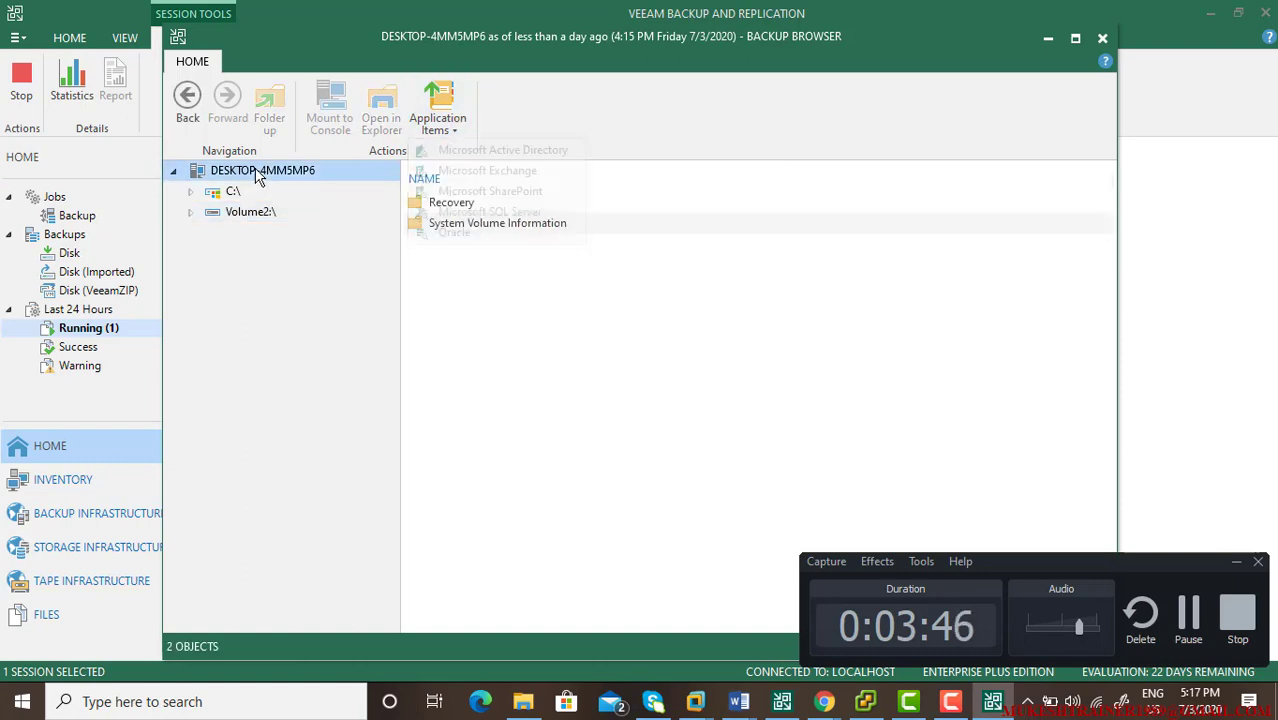
left_click(452, 132)
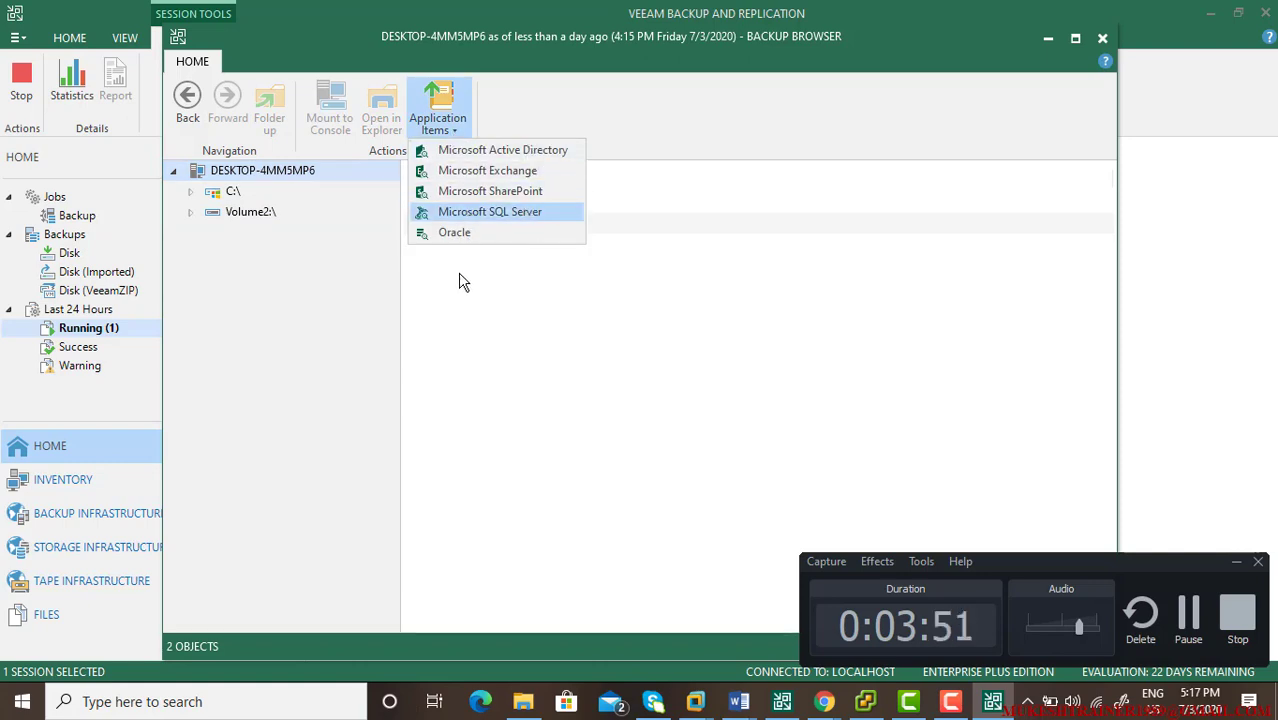
left_click(443, 206)
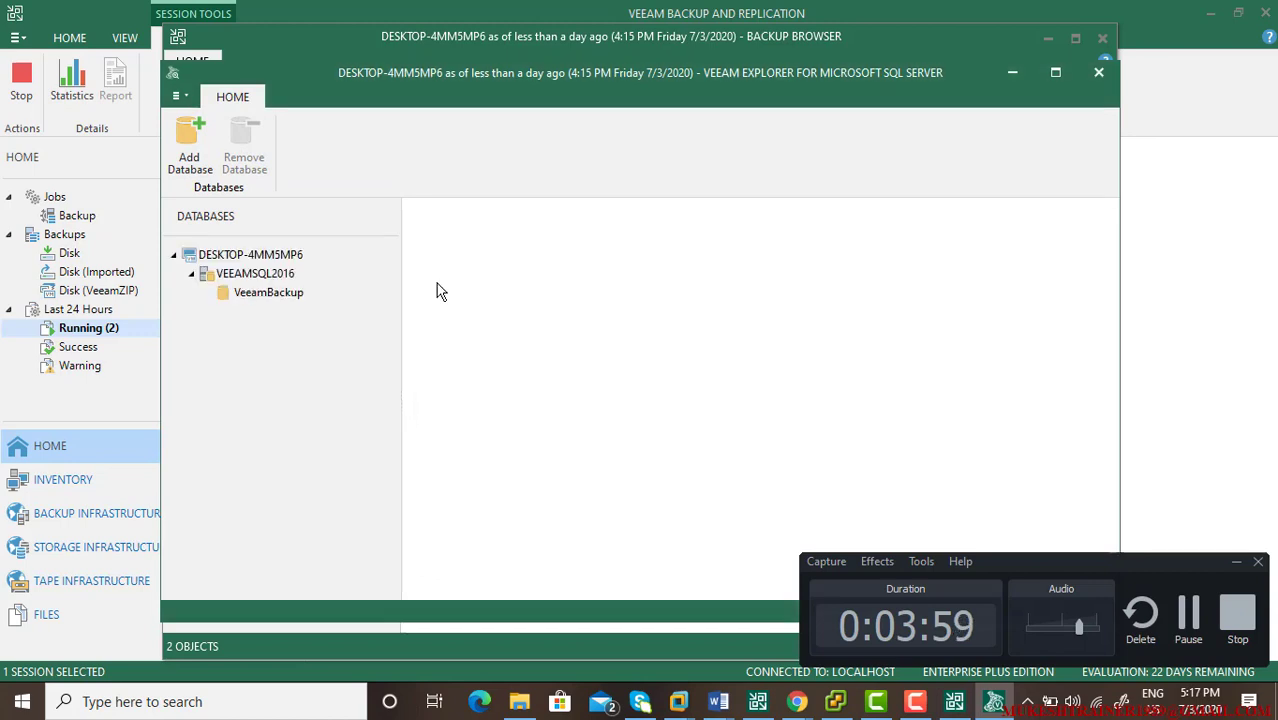
Select VEEAMSQL2016 to show its SQL Server info and bring up its Restore databases choices
left_click(271, 279)
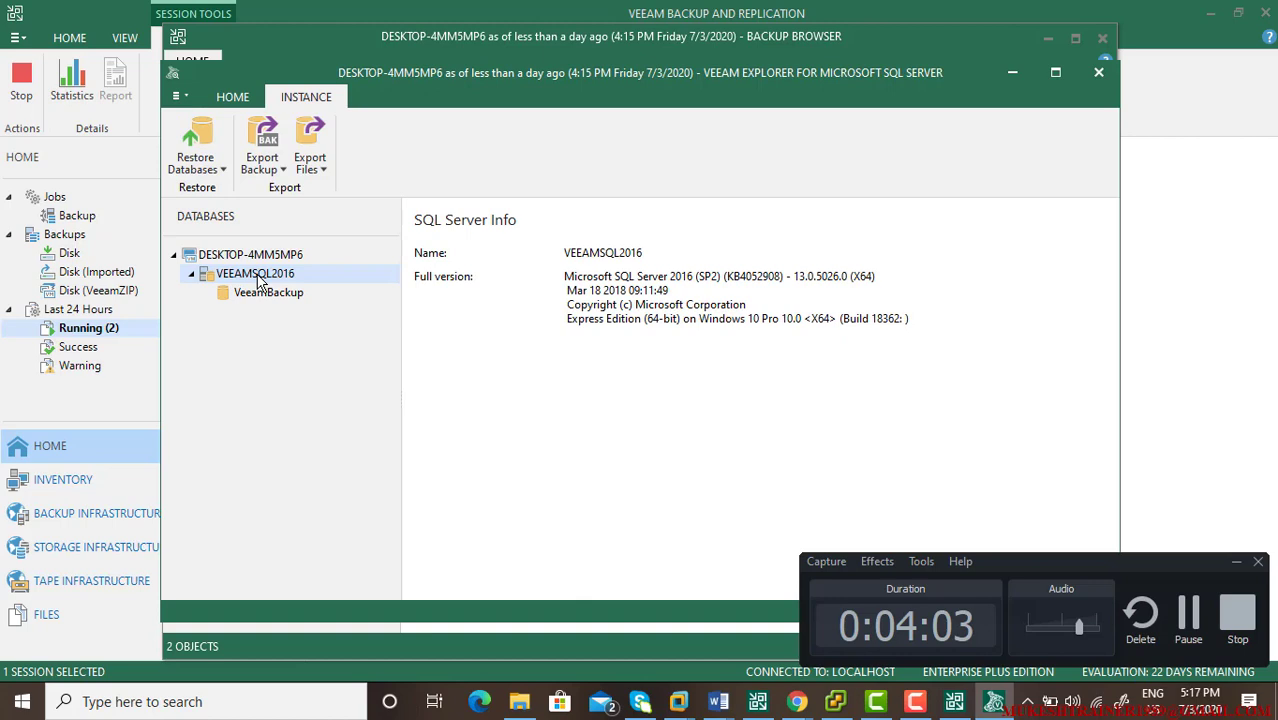
right_click(258, 281)
mouse_move(367, 294)
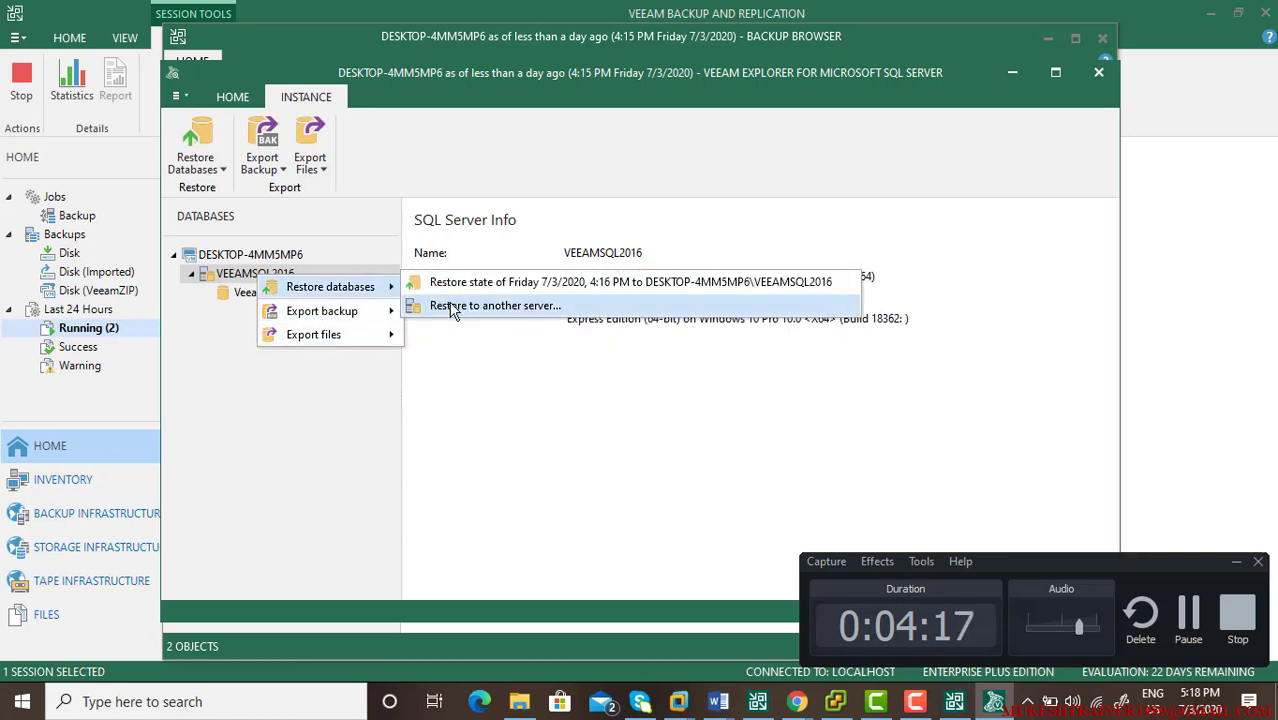
Restore the databases to another server at the backup's point in time, targeting LOCALHOST\VEEAMSQL2016
left_click(494, 306)
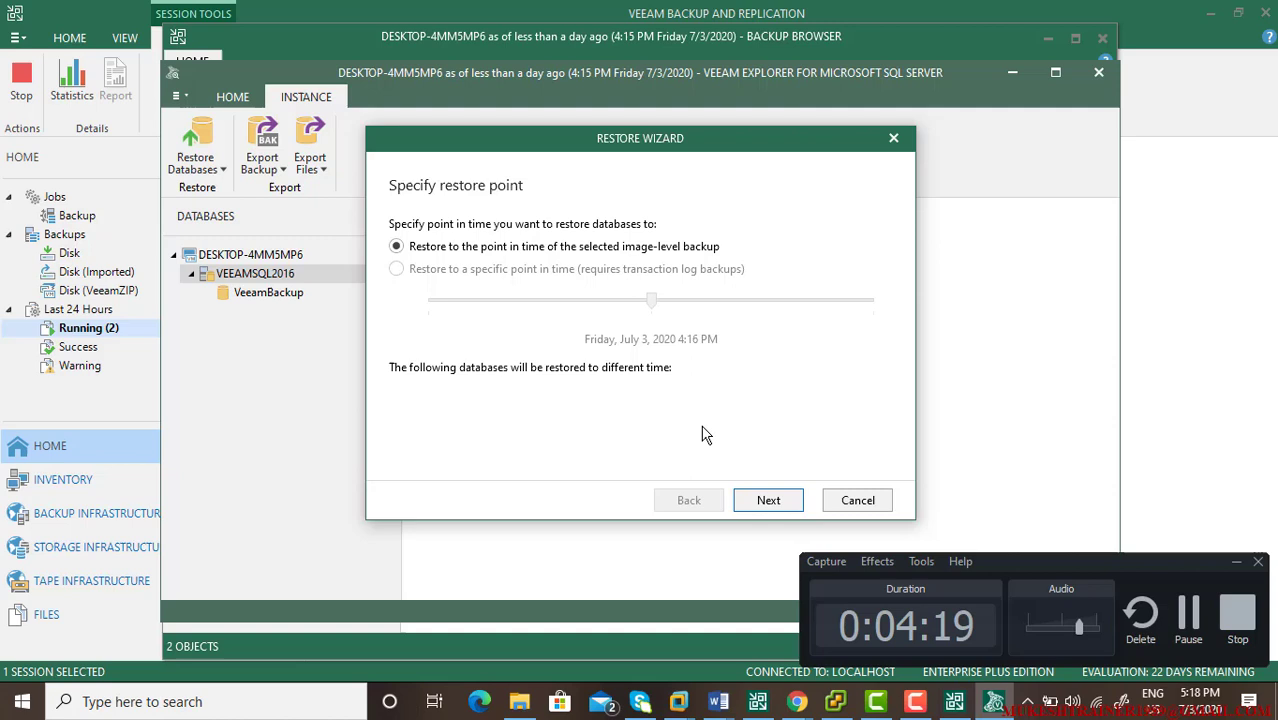
left_click(768, 500)
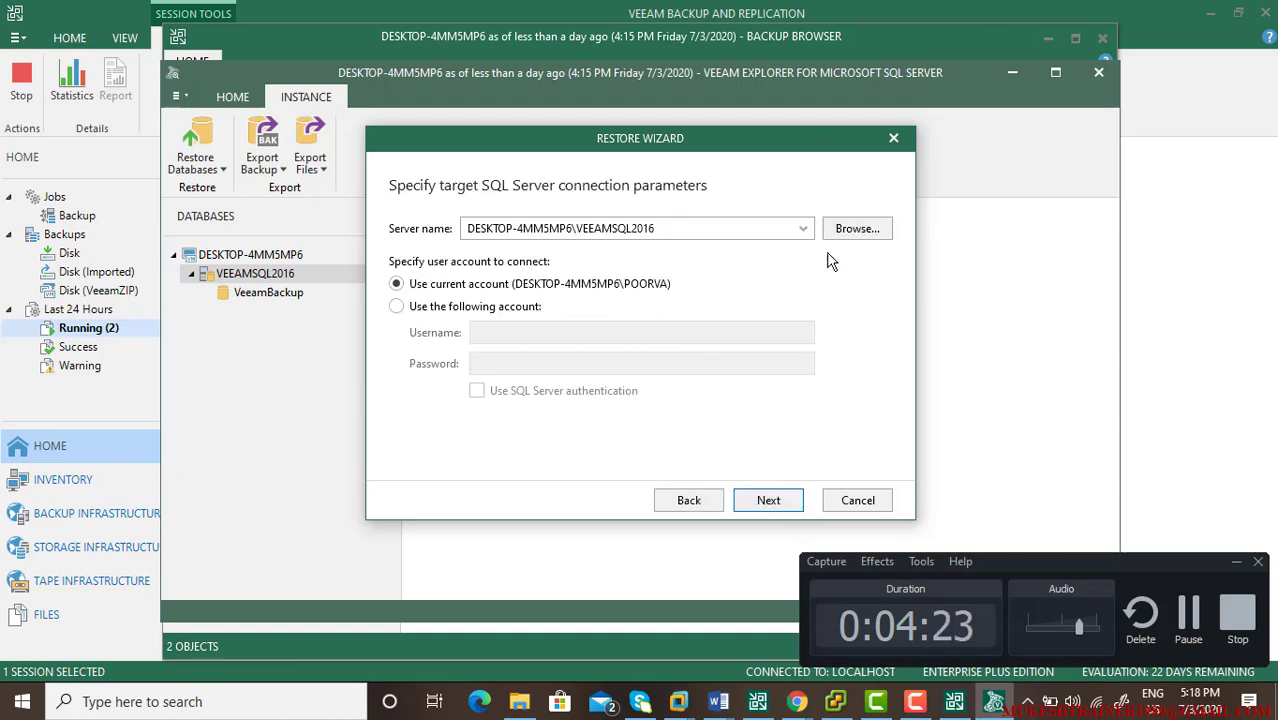
left_click(802, 230)
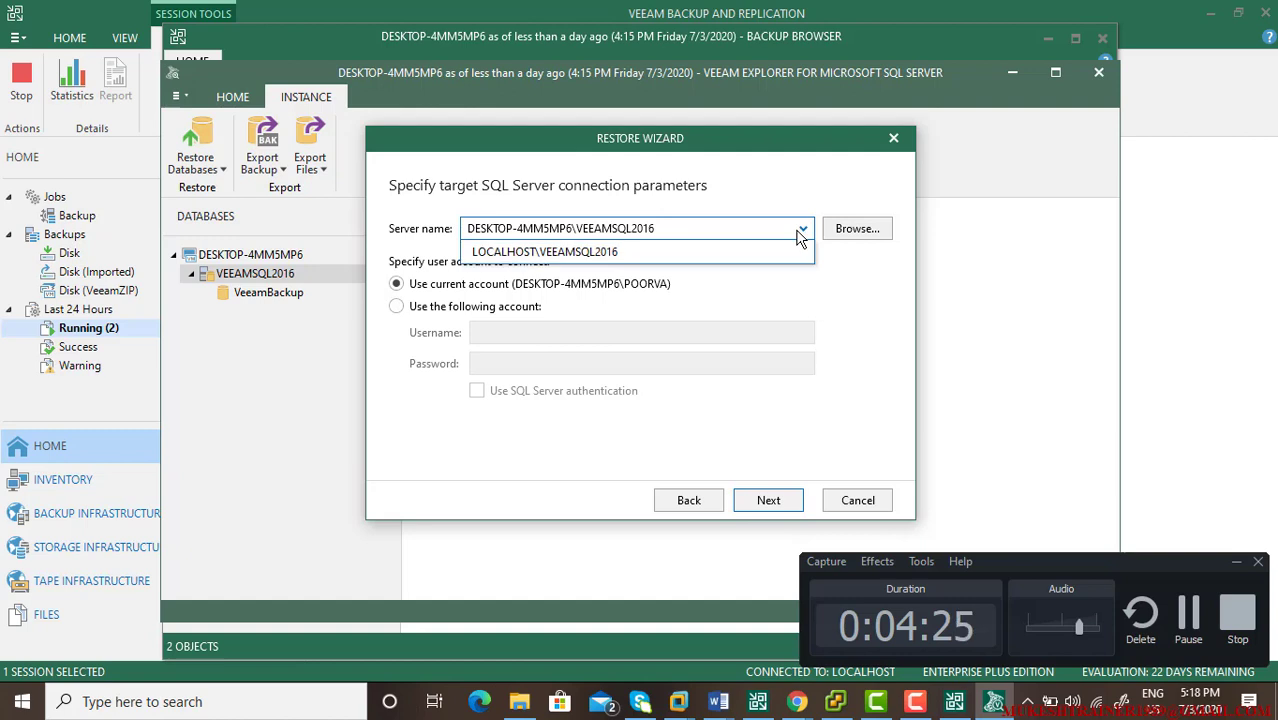
left_click(875, 230)
left_click(855, 229)
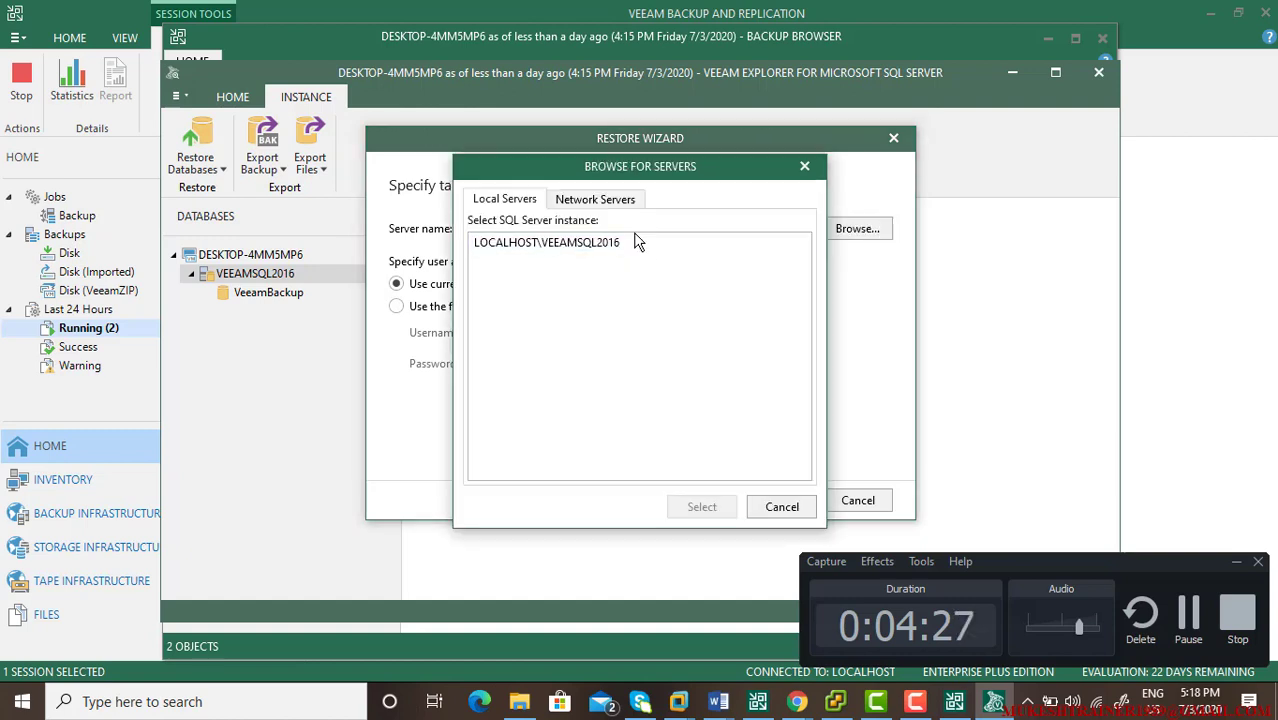
left_click(613, 244)
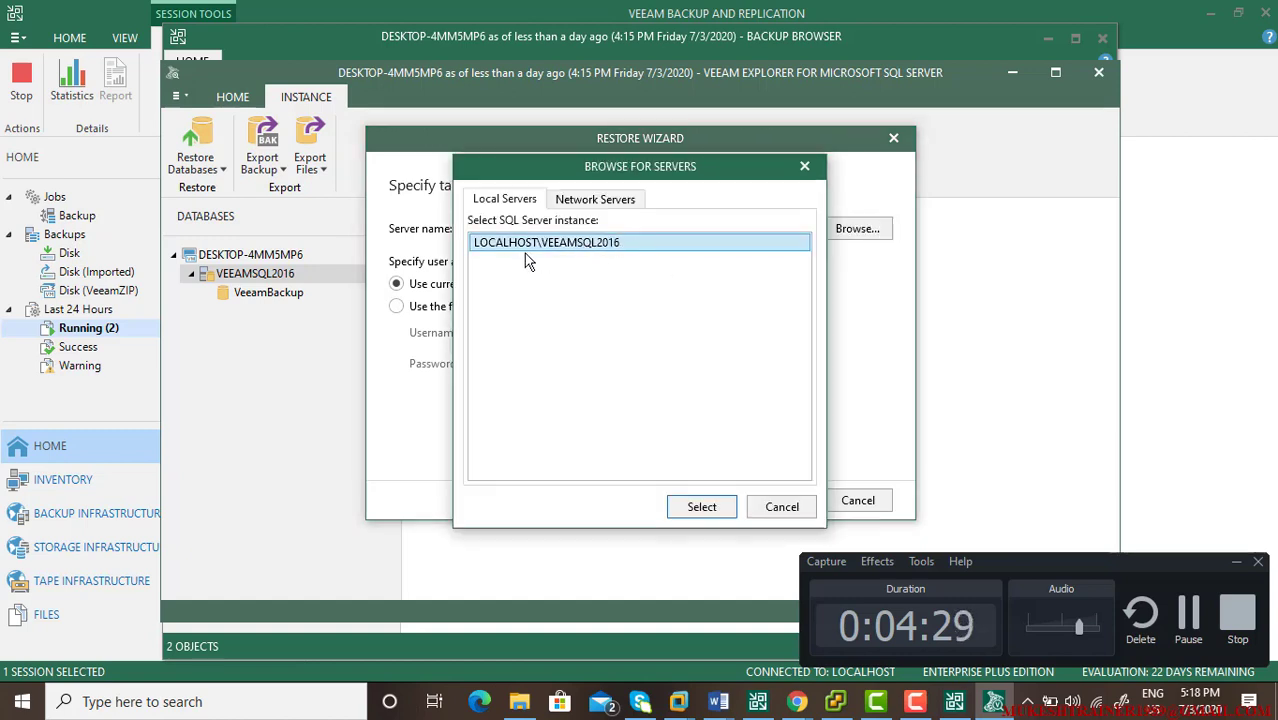
left_click(705, 505)
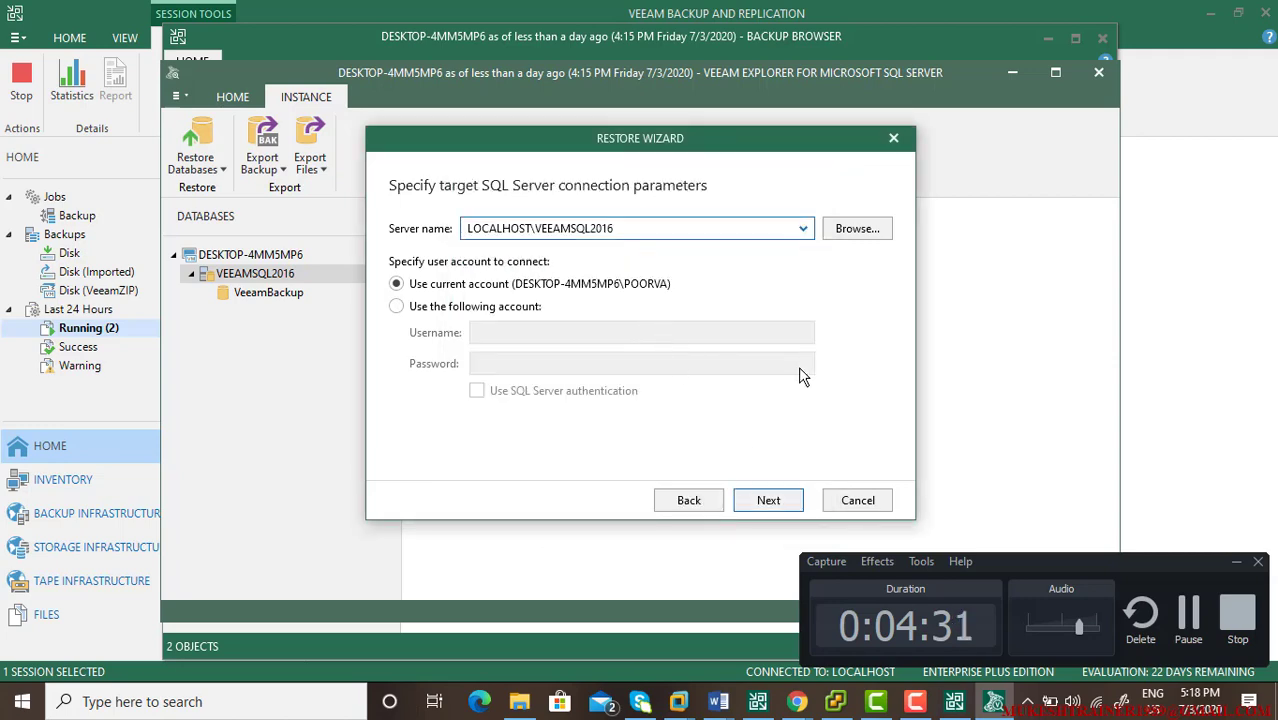
Connect to the target, agree to replace existing databases and confirm the restore
left_click(769, 501)
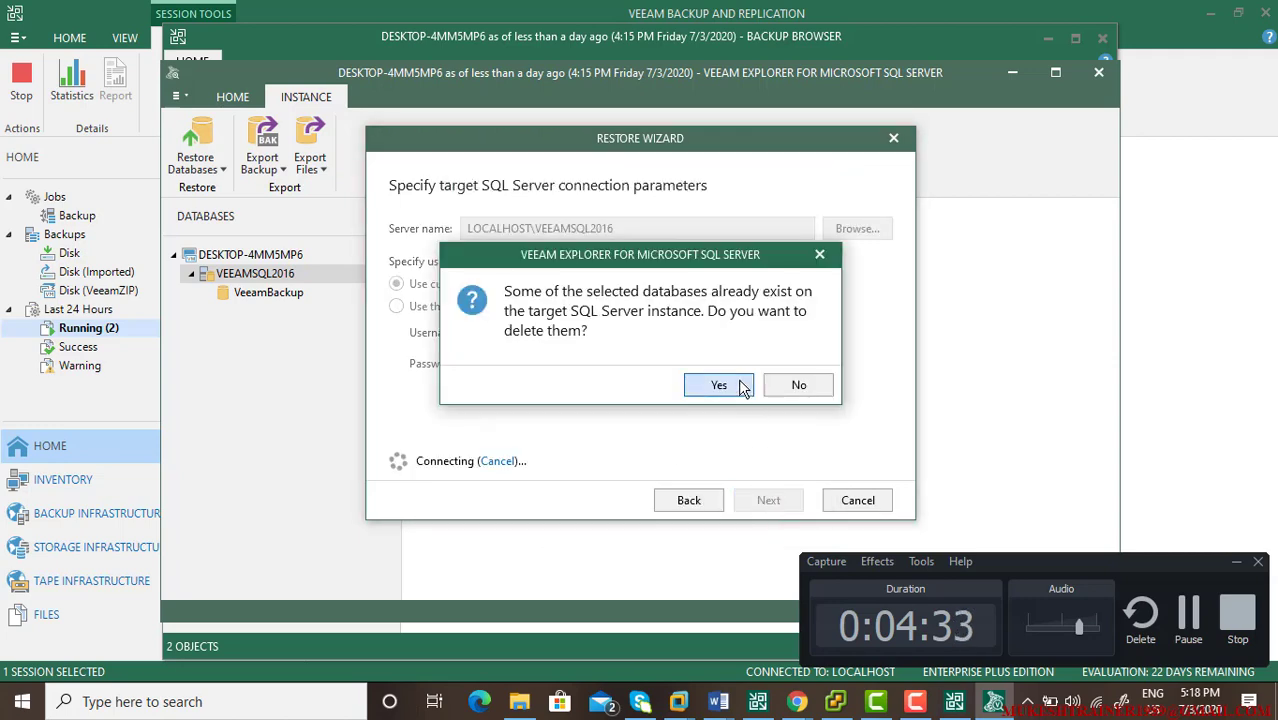
left_click(743, 386)
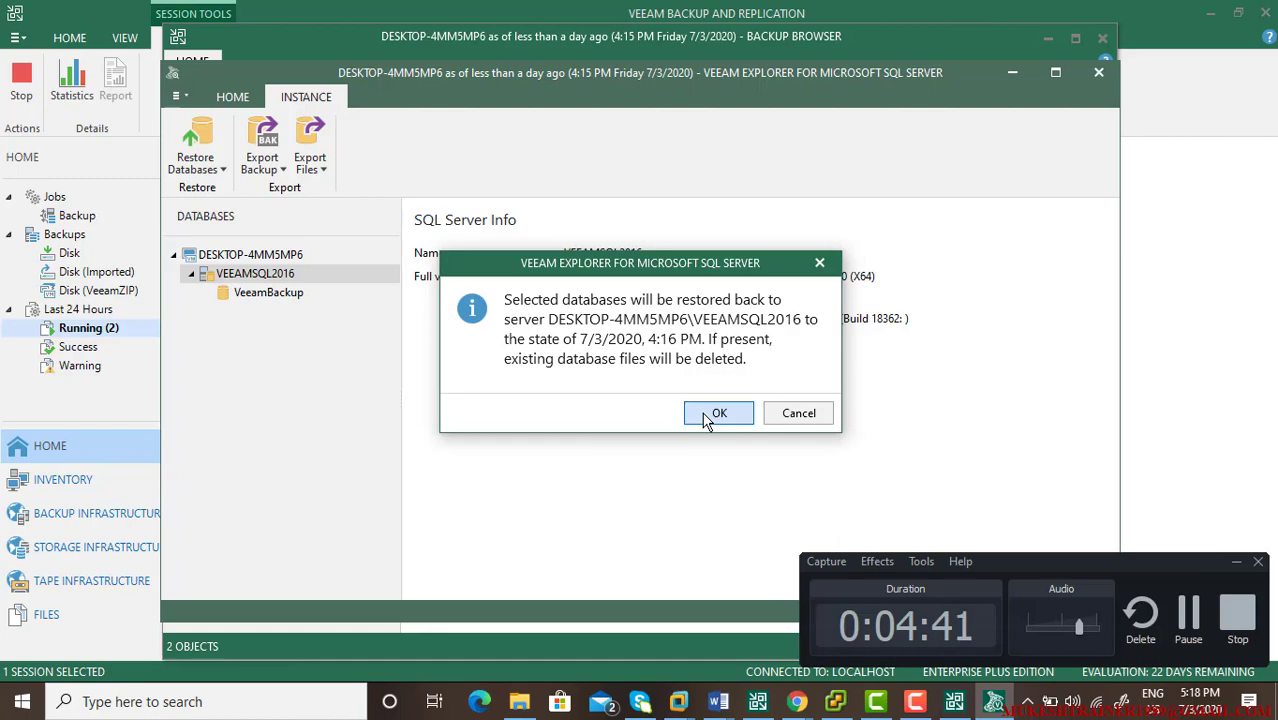
left_click(818, 418)
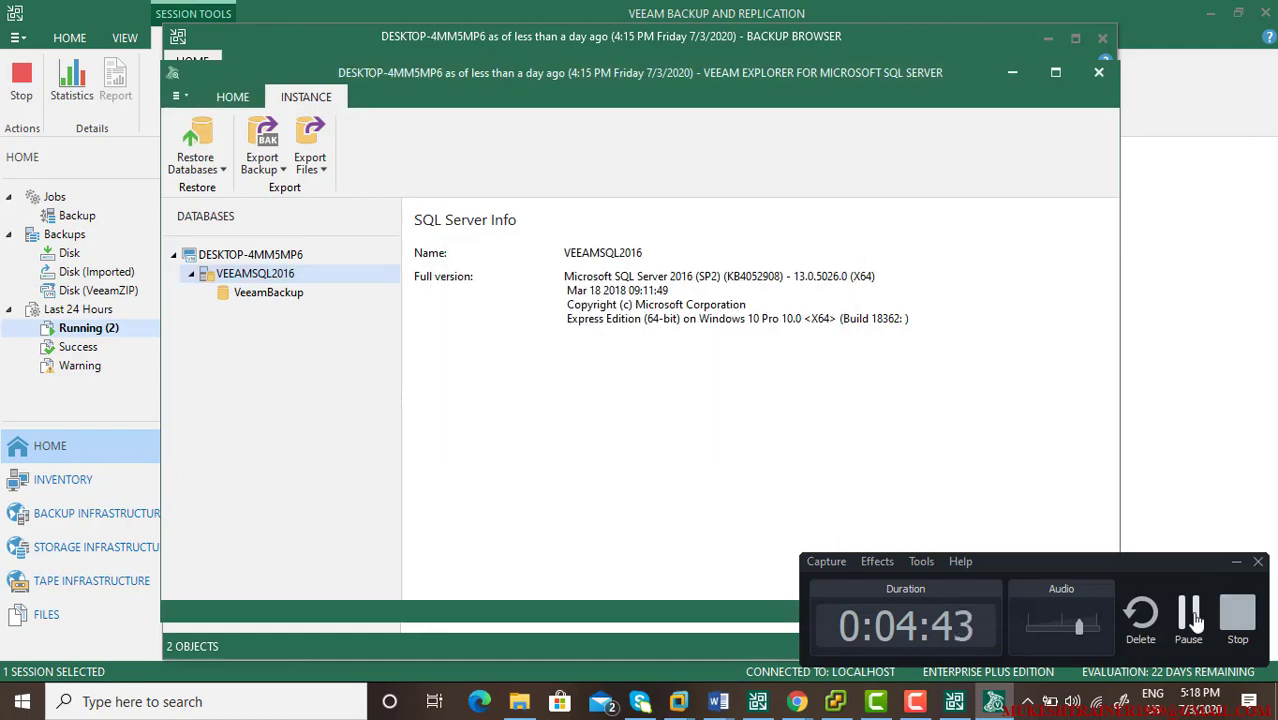